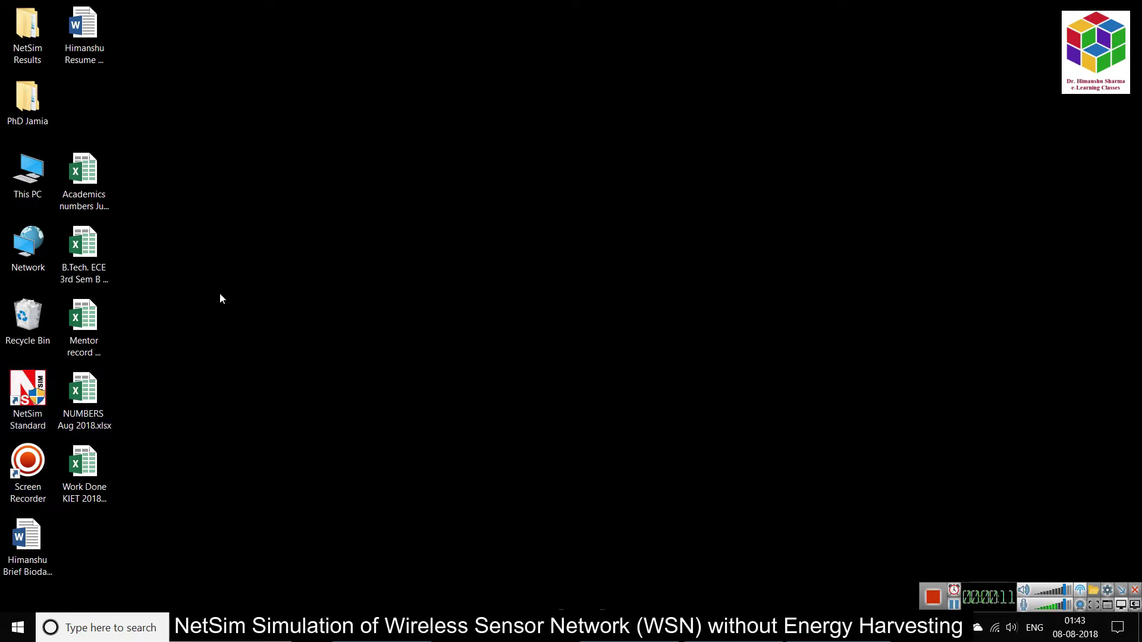
- Open NetSim Standard and create a new Wireless Sensor Networks scenario with a 50 m grid and sensors placed via click & drop
double_click(24, 397)
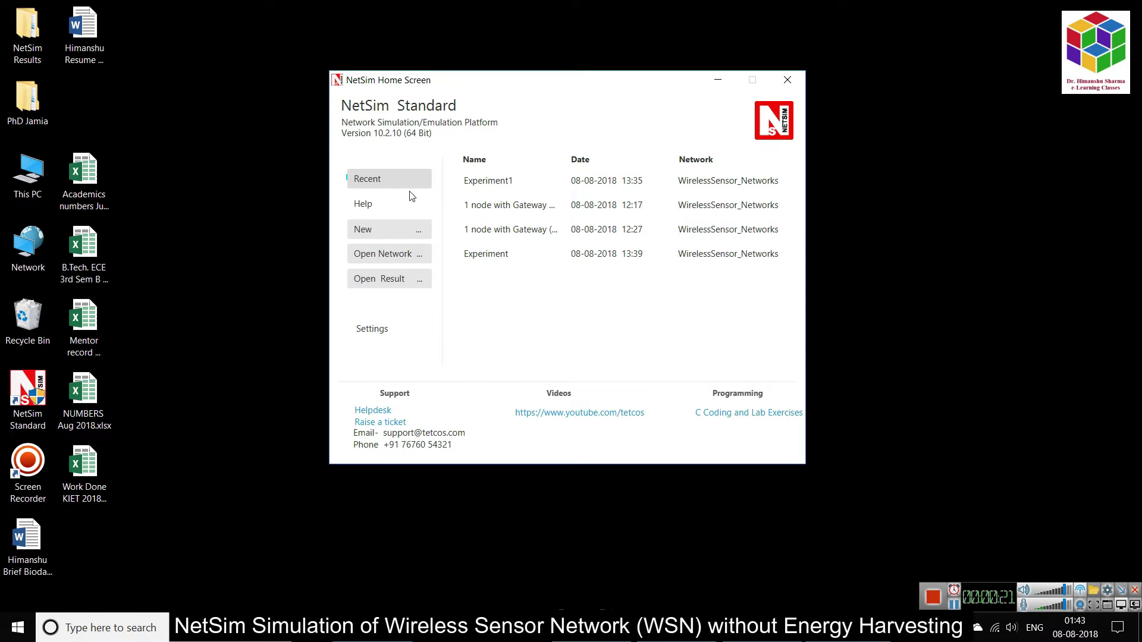
left_click(379, 232)
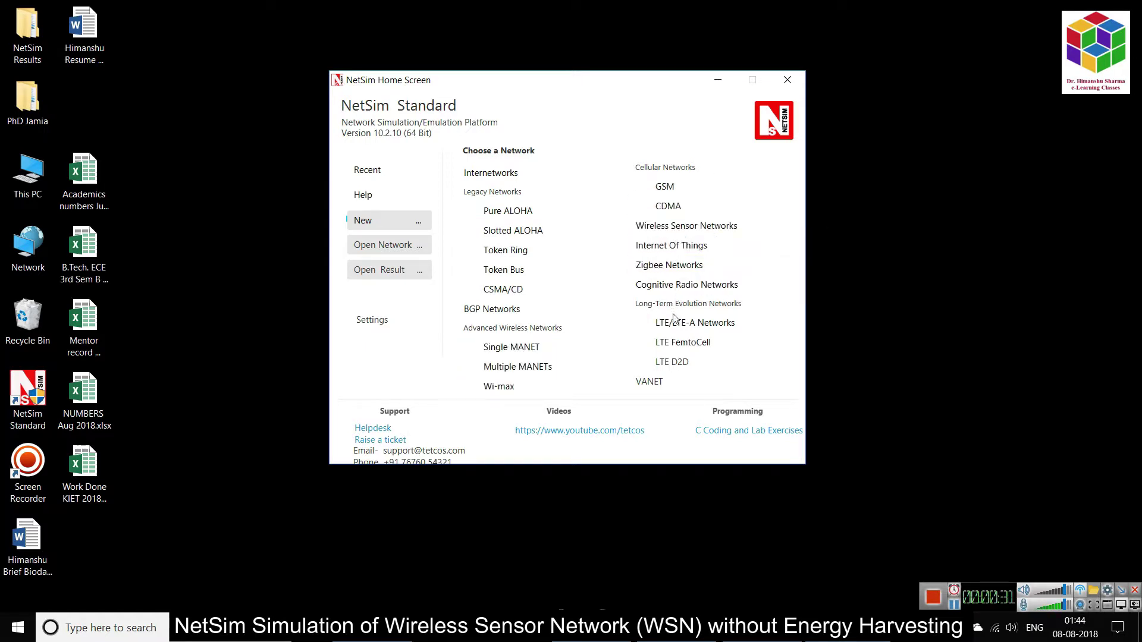
left_click(683, 231)
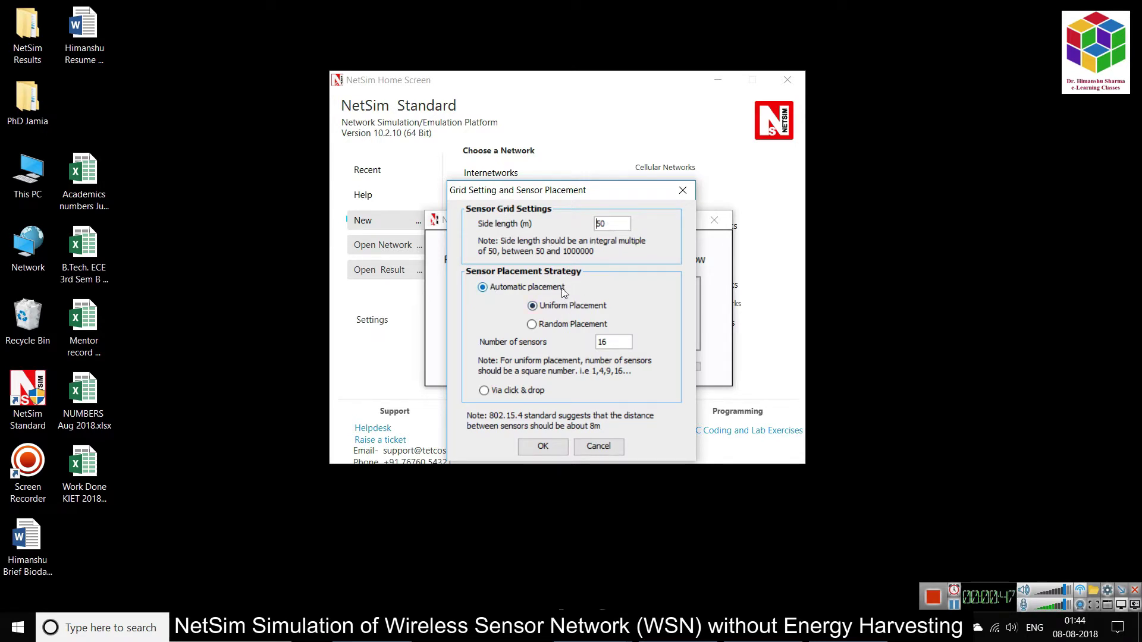
left_click(484, 391)
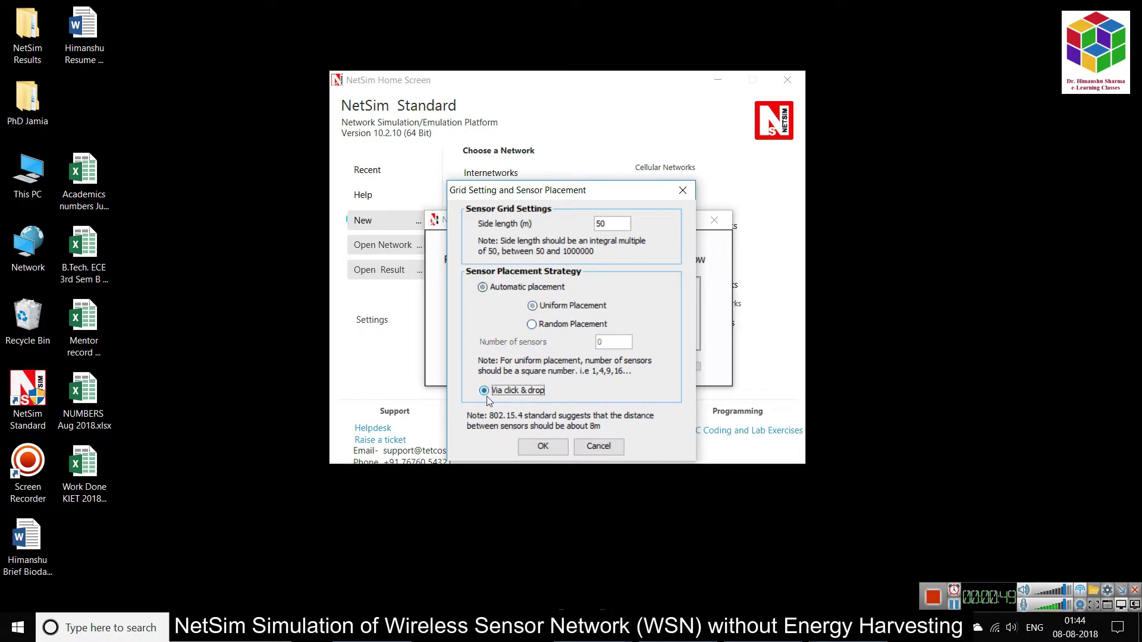
left_click(543, 447)
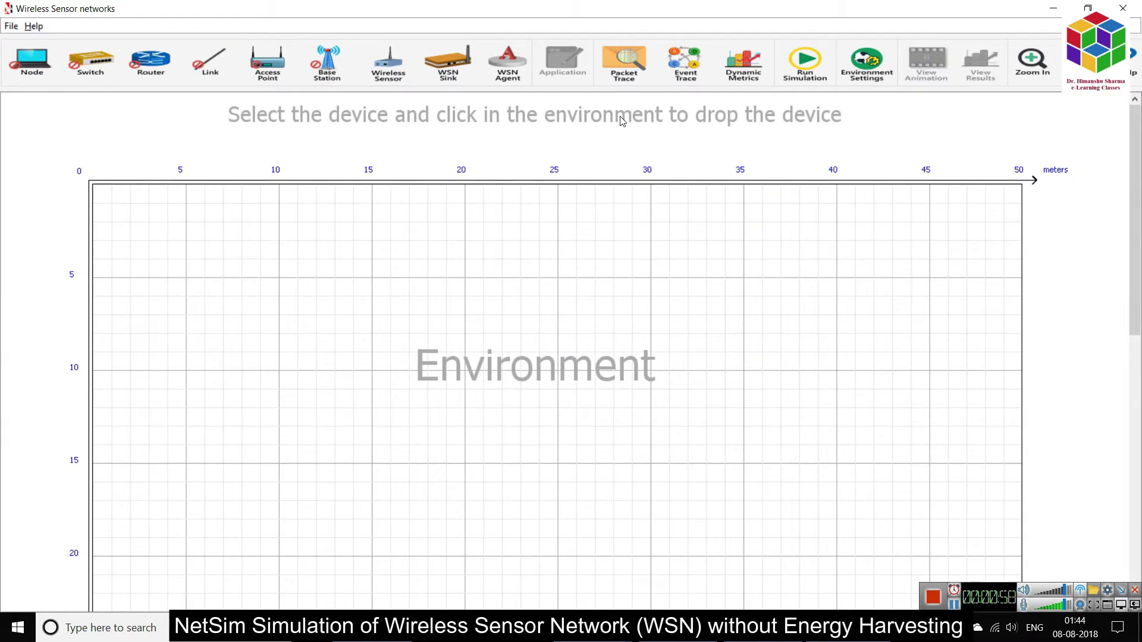
- Place a wireless sensor at about (12, 12), a WSN sink at about (32, 13) and a WSN agent at about (21, 8)
left_click(399, 75)
left_click(313, 404)
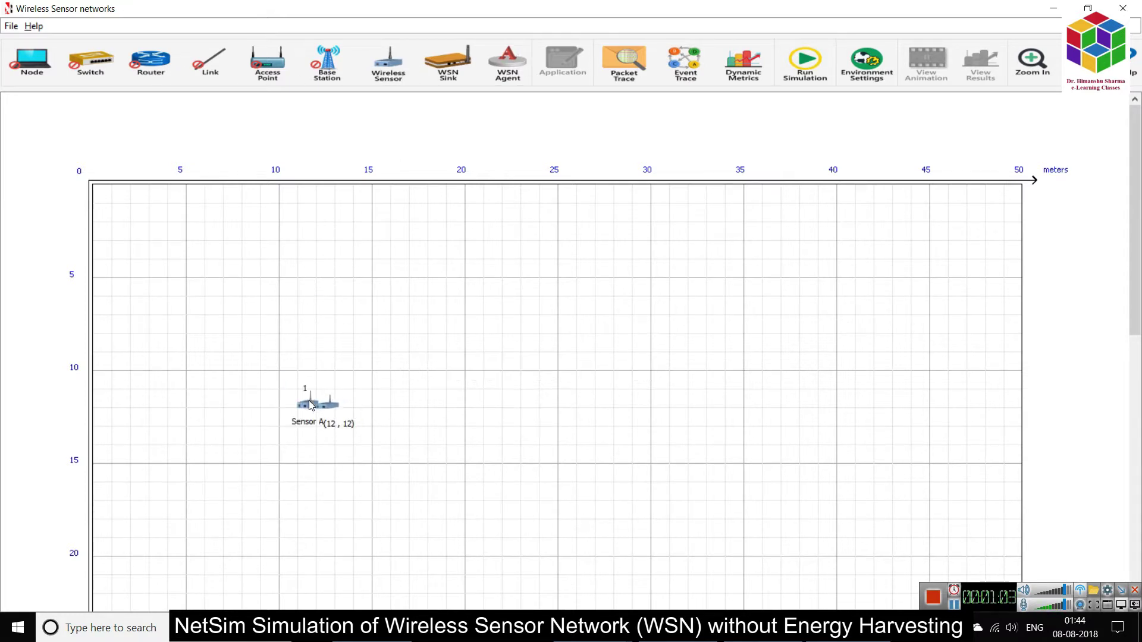
left_click(450, 75)
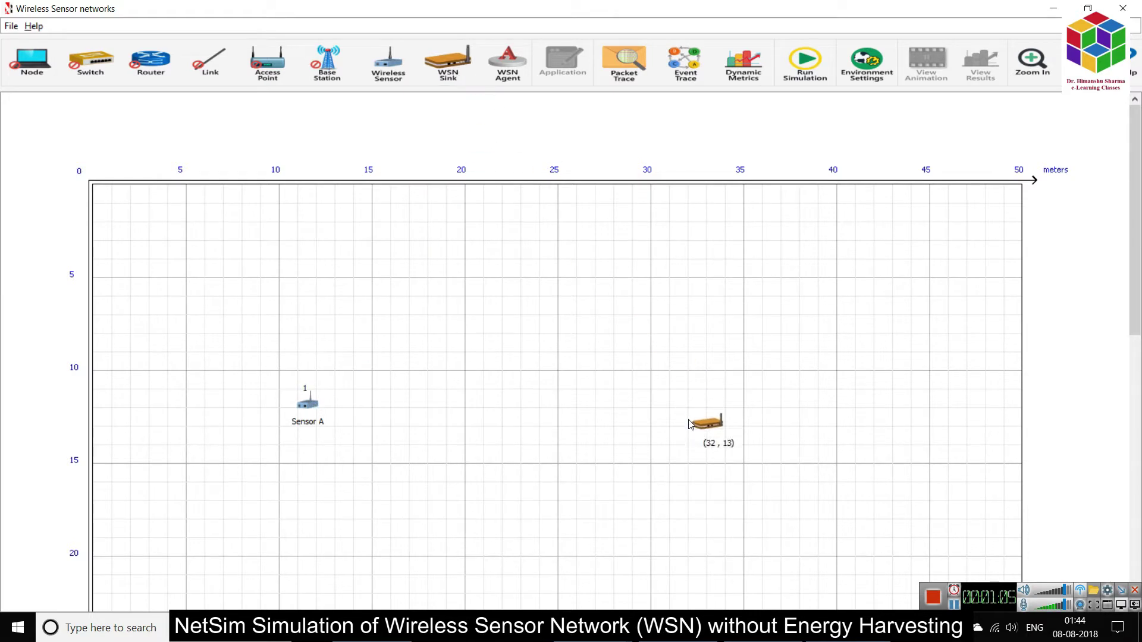
left_click(684, 417)
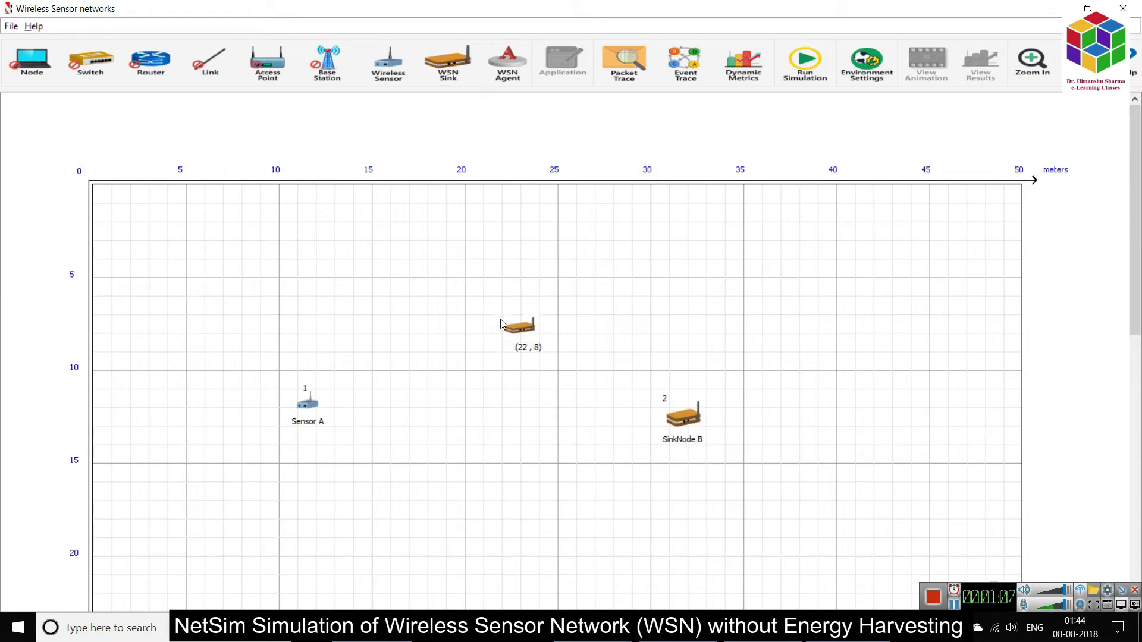
left_click(506, 66)
left_click(488, 329)
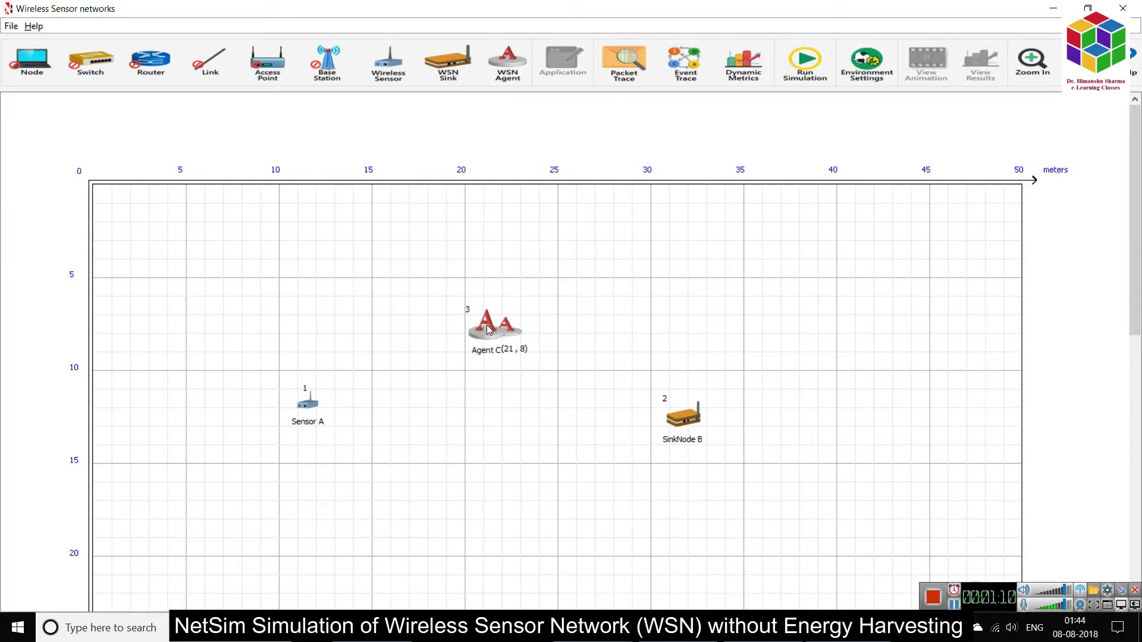
right_click(538, 357)
- In Sensor A's properties, set EnergyHarvesting to Off for the Interface1_Zigbee power settings
mouse_move(313, 415)
right_click(310, 405)
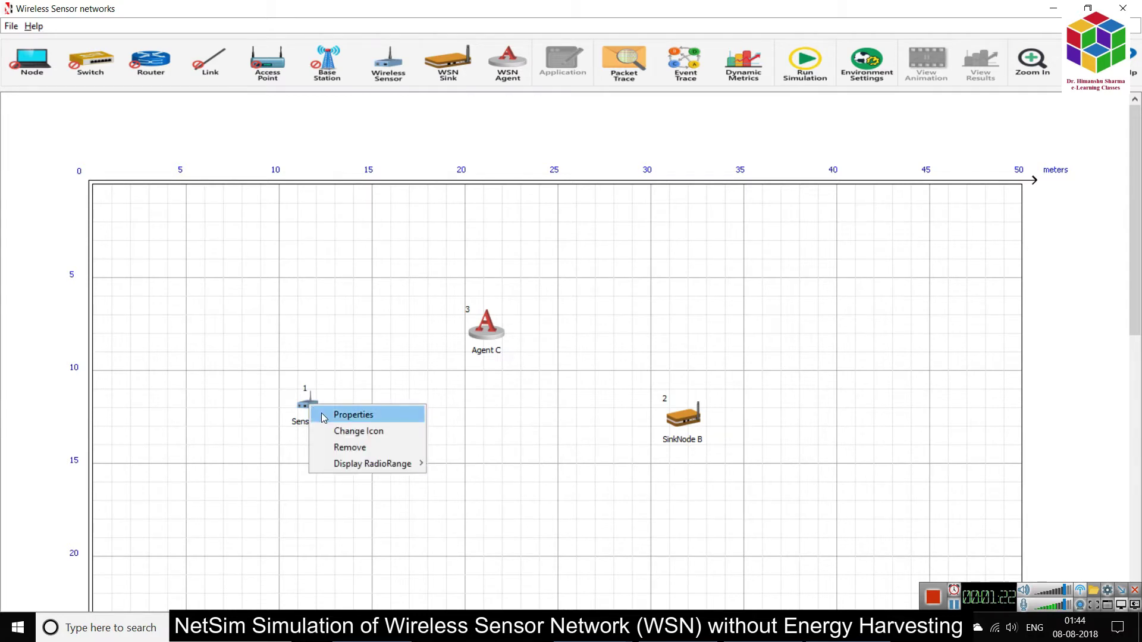
left_click(322, 412)
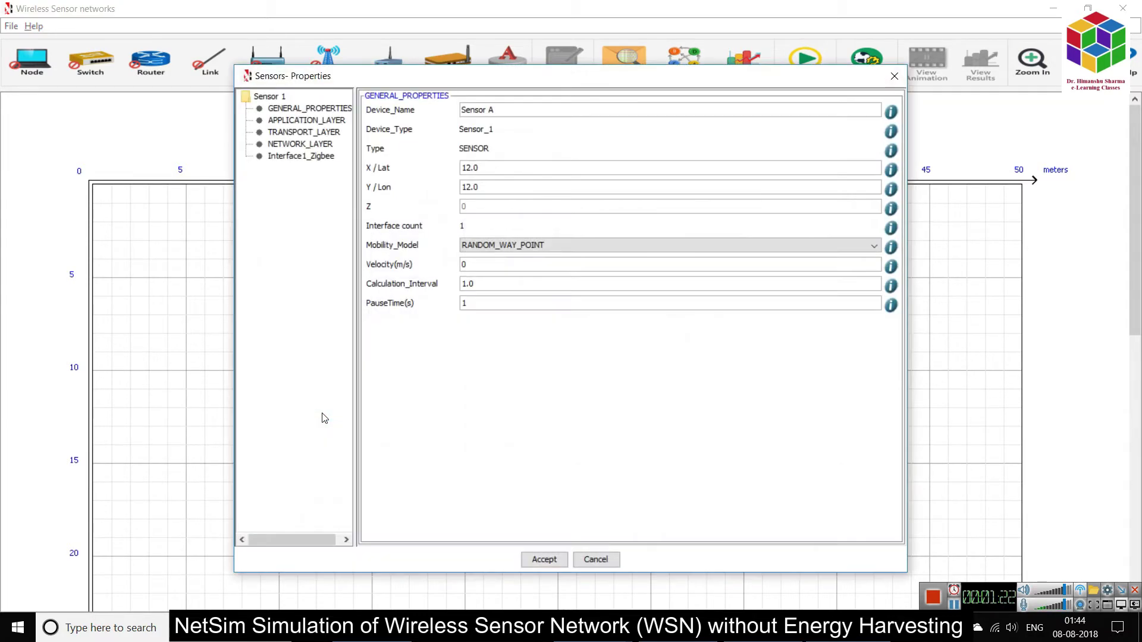
left_click(297, 156)
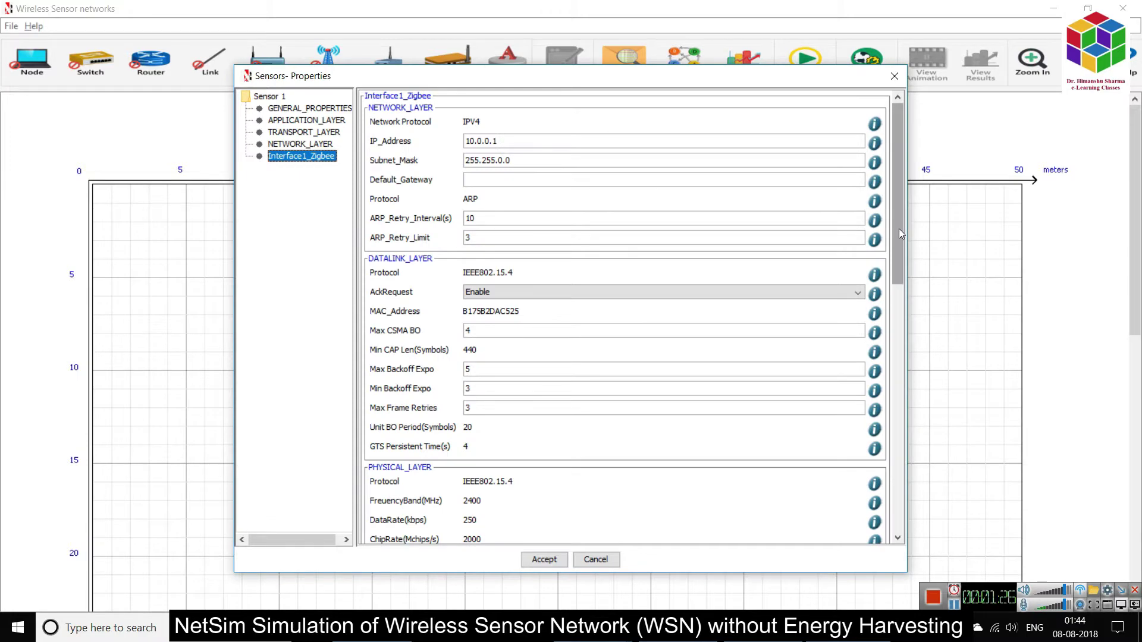
left_click_drag(898, 229, 886, 466)
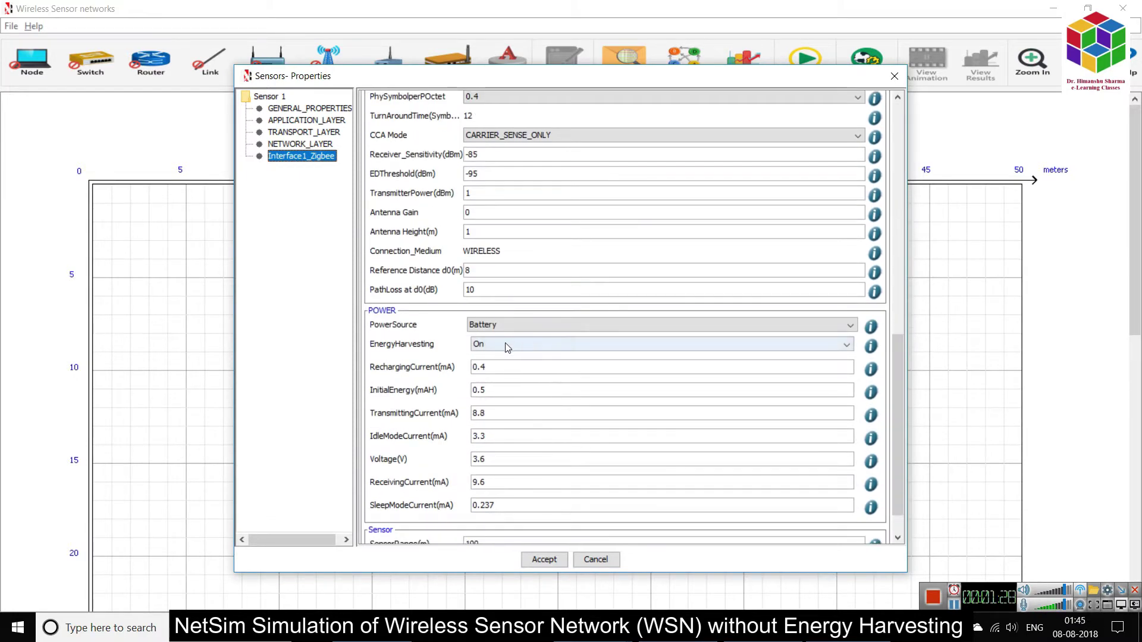
left_click(532, 349)
left_click(505, 370)
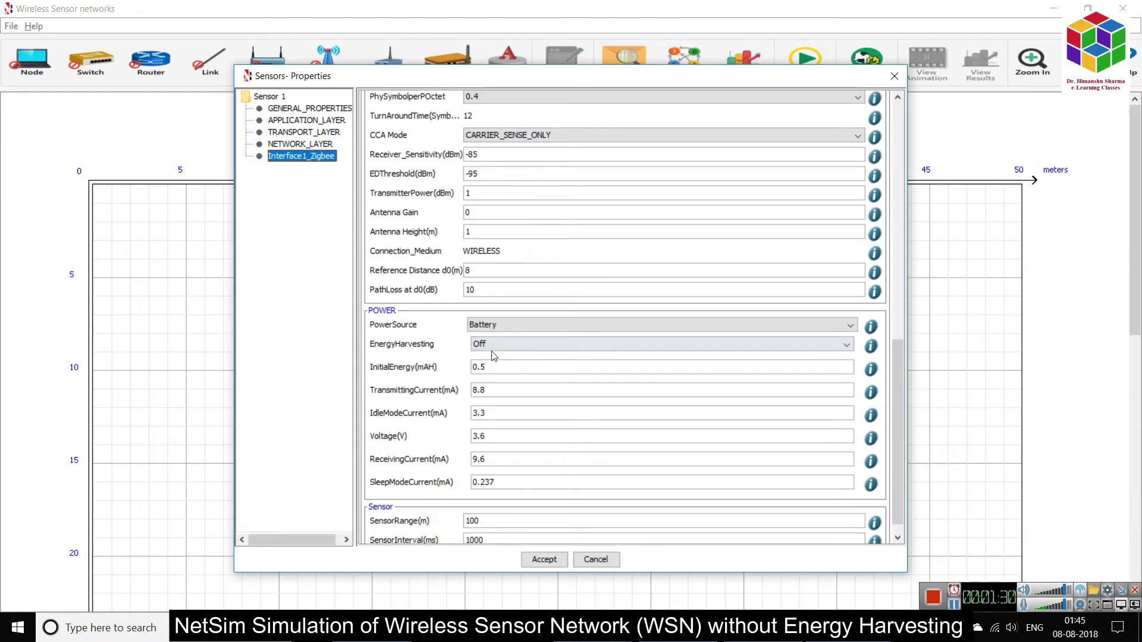
- Switch Sensor A's EnergyHarvesting back to On and read the help notes for RechargingCurrent and EnergyHarvesting
left_click(493, 346)
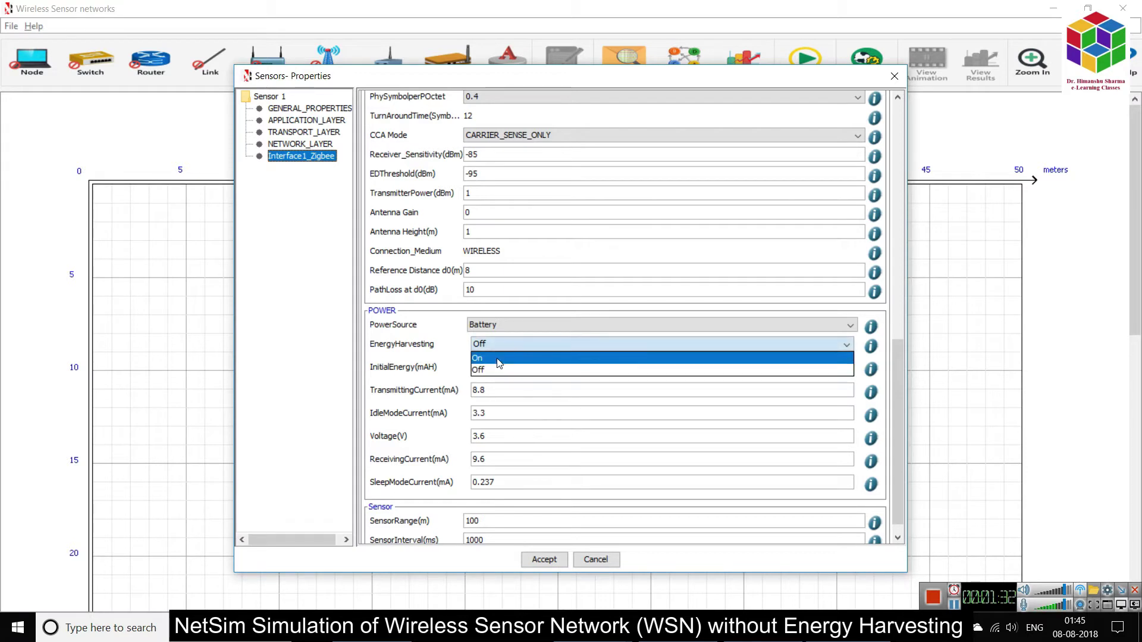
left_click(498, 363)
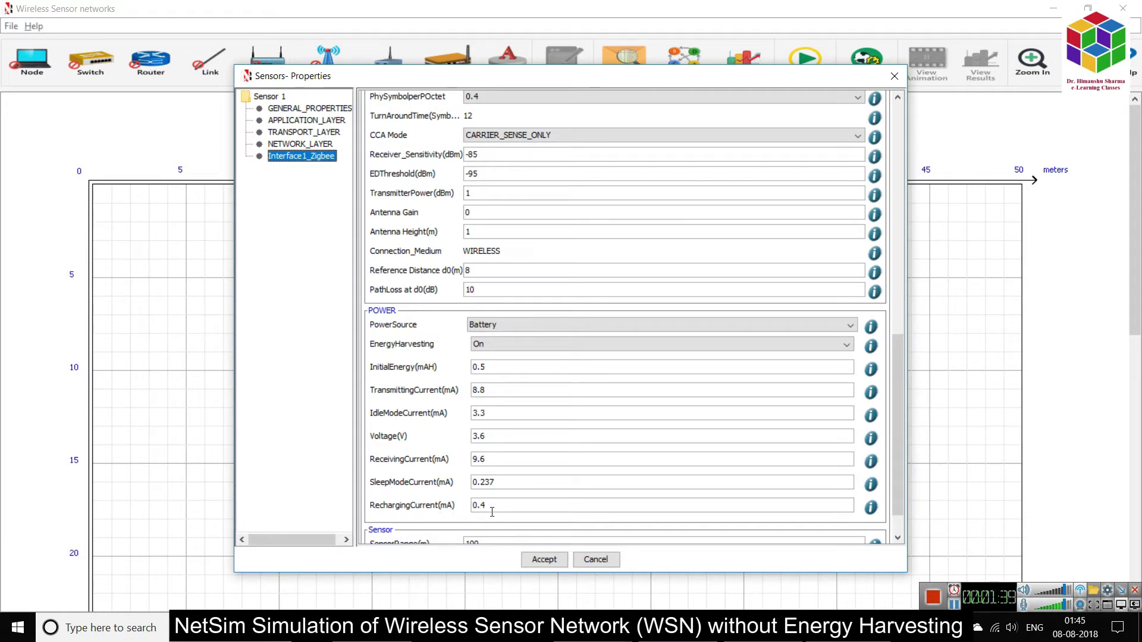
left_click(872, 510)
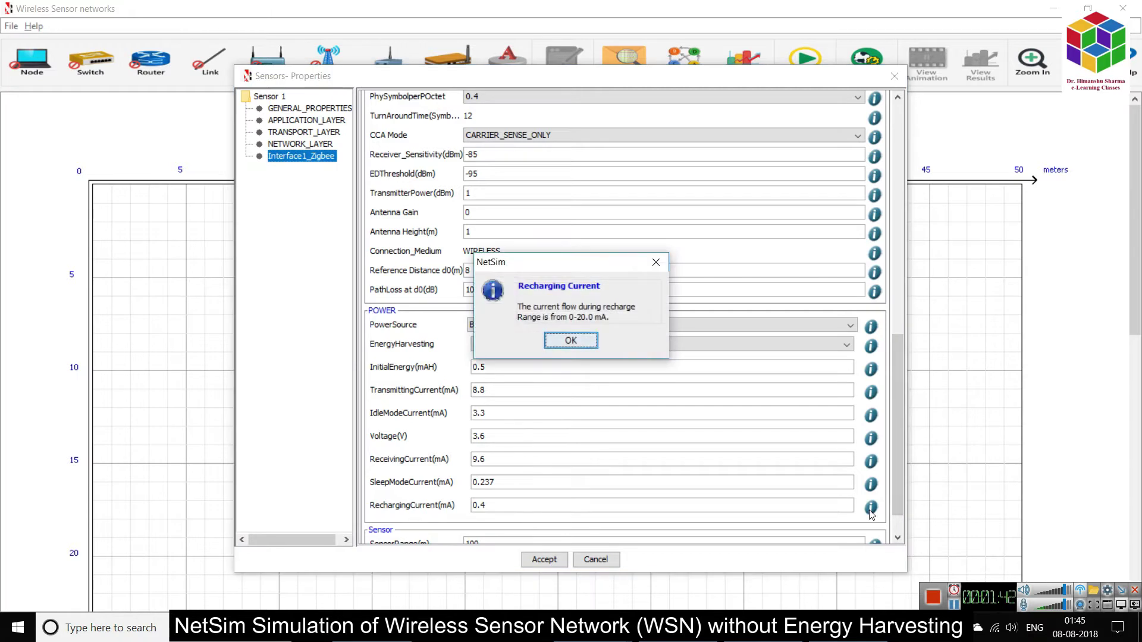
left_click(570, 341)
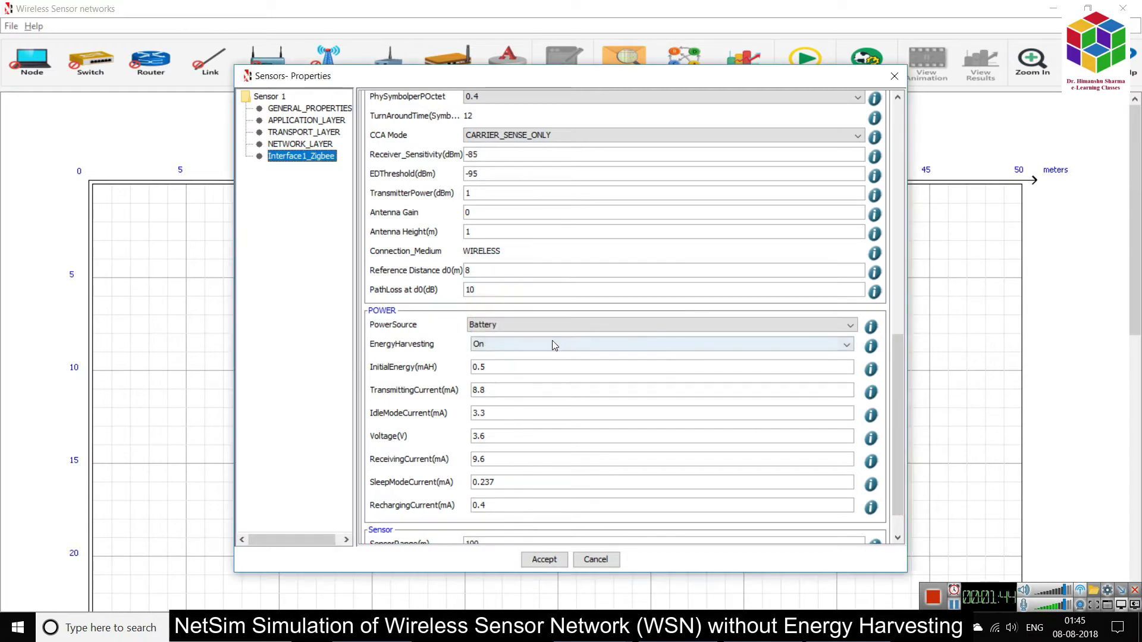
left_click(871, 347)
left_click_drag(738, 291, 777, 296)
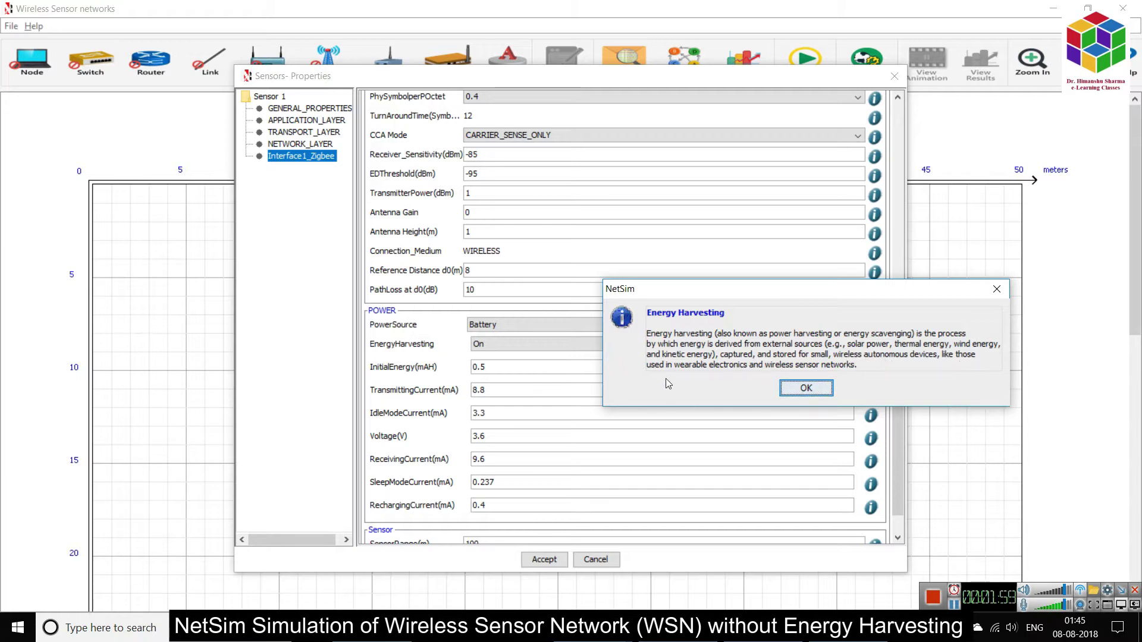
left_click(807, 391)
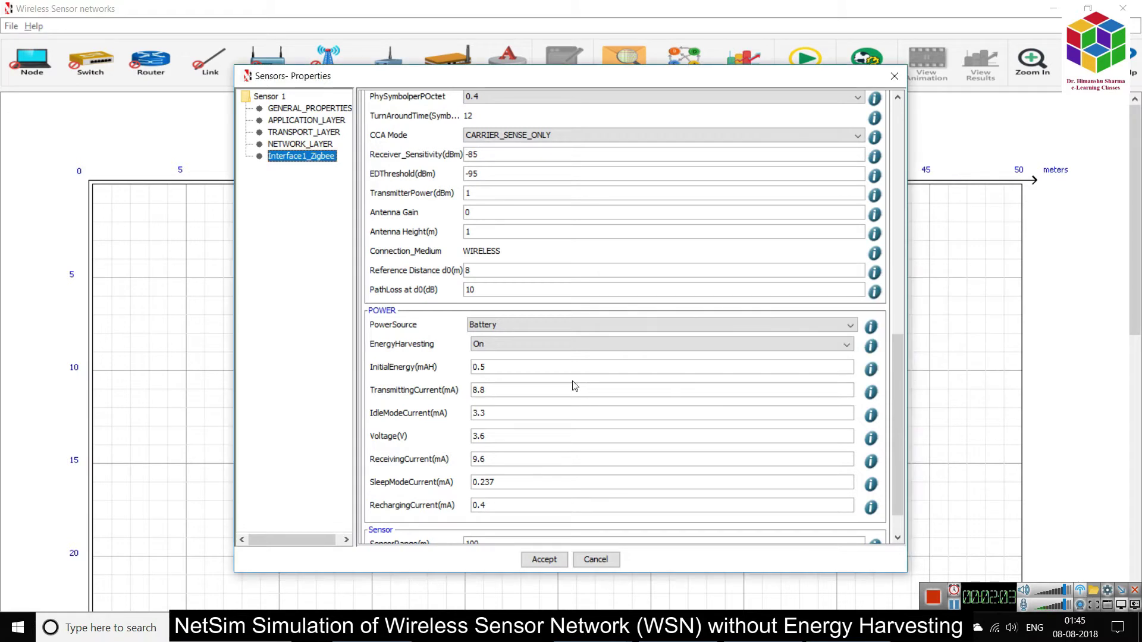
- Set Sensor A's EnergyHarvesting to Off, review the remaining Zigbee interface settings and accept the properties
left_click(558, 346)
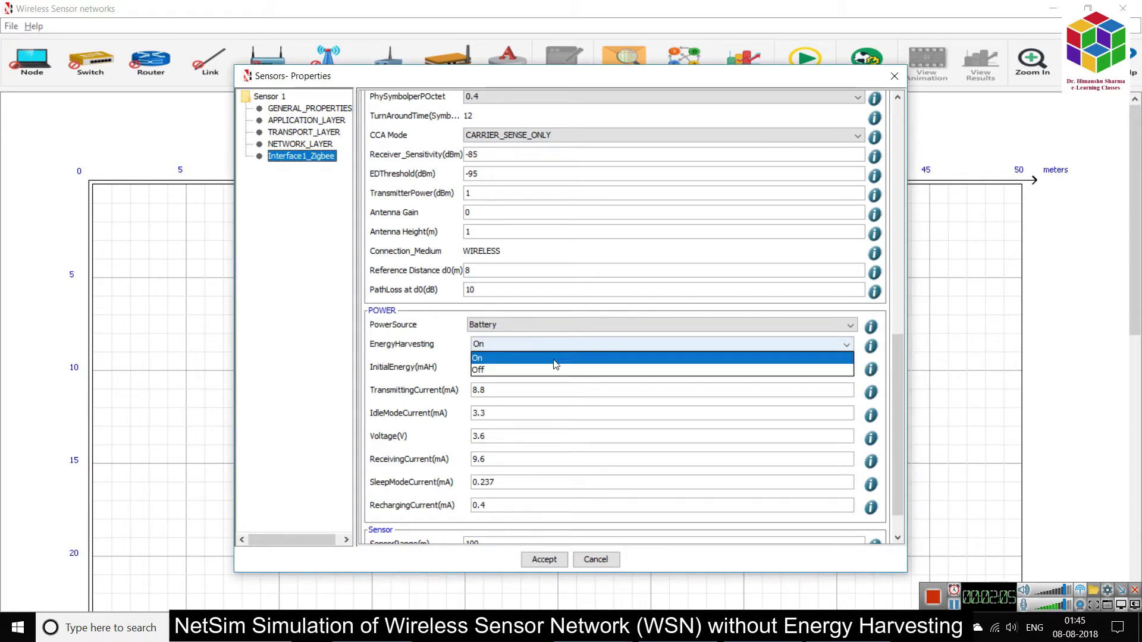
left_click(554, 369)
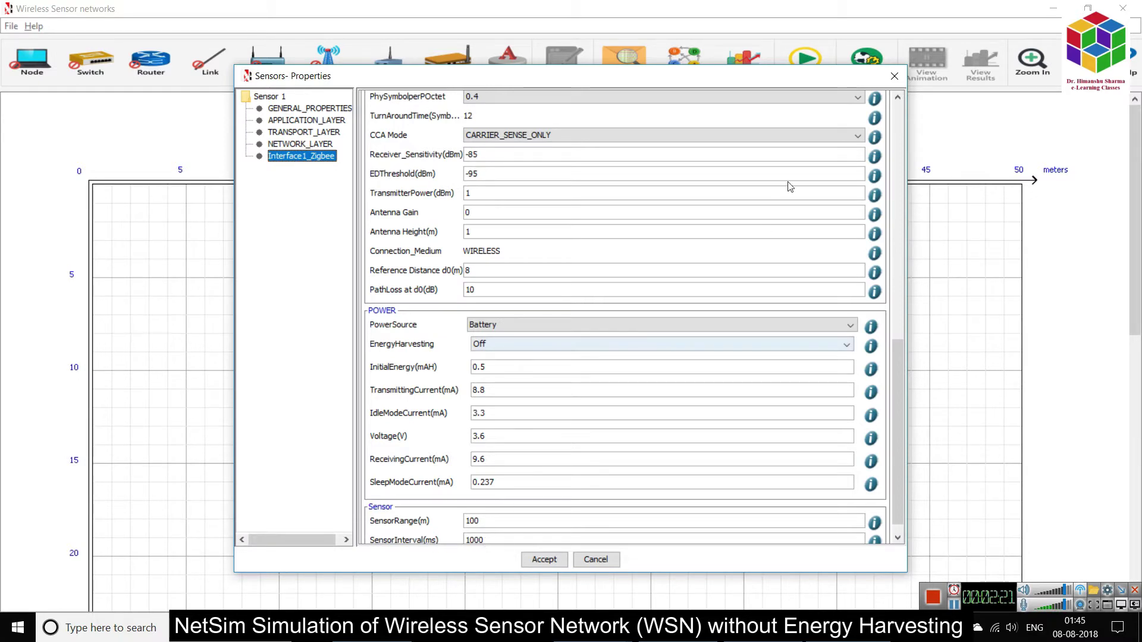
left_click_drag(896, 388, 886, 153)
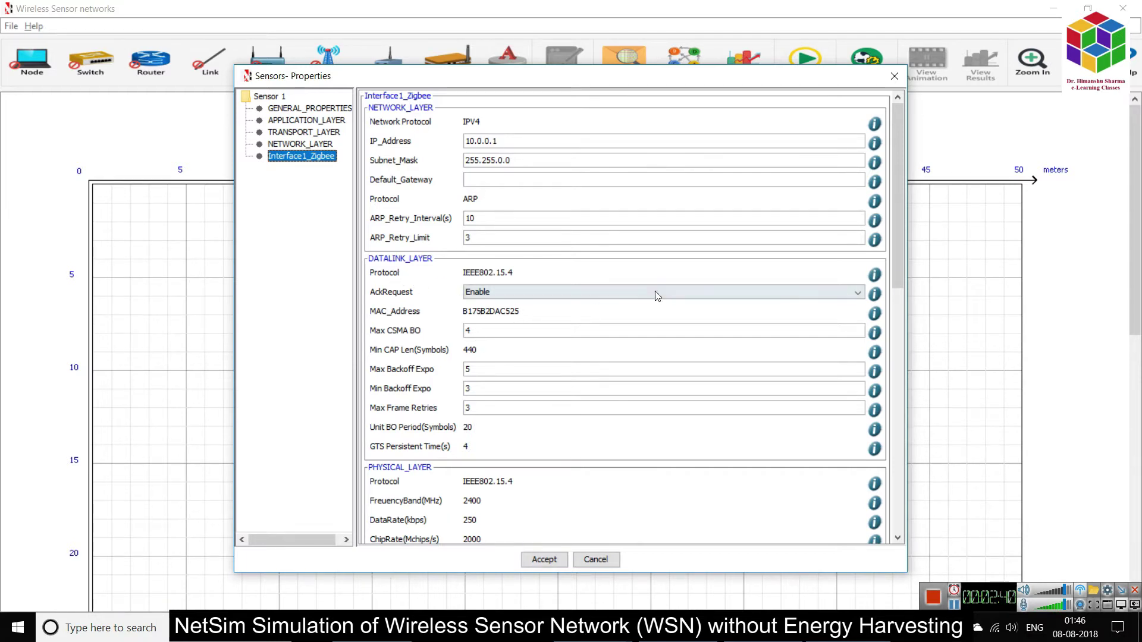
left_click_drag(897, 231, 895, 323)
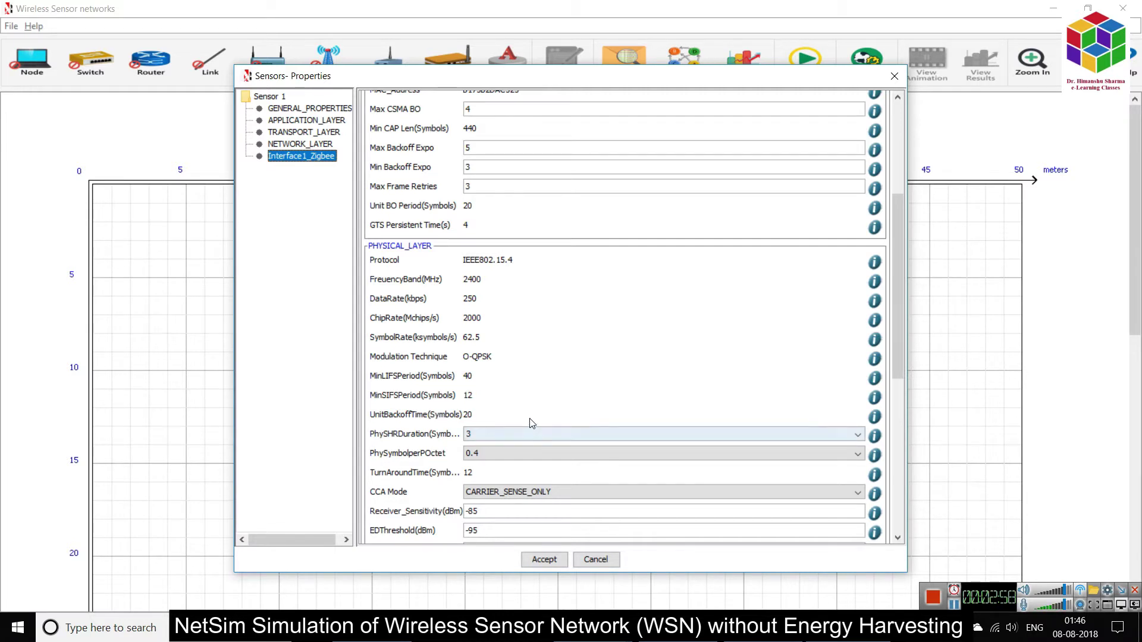
scroll(531, 421, "down", 1)
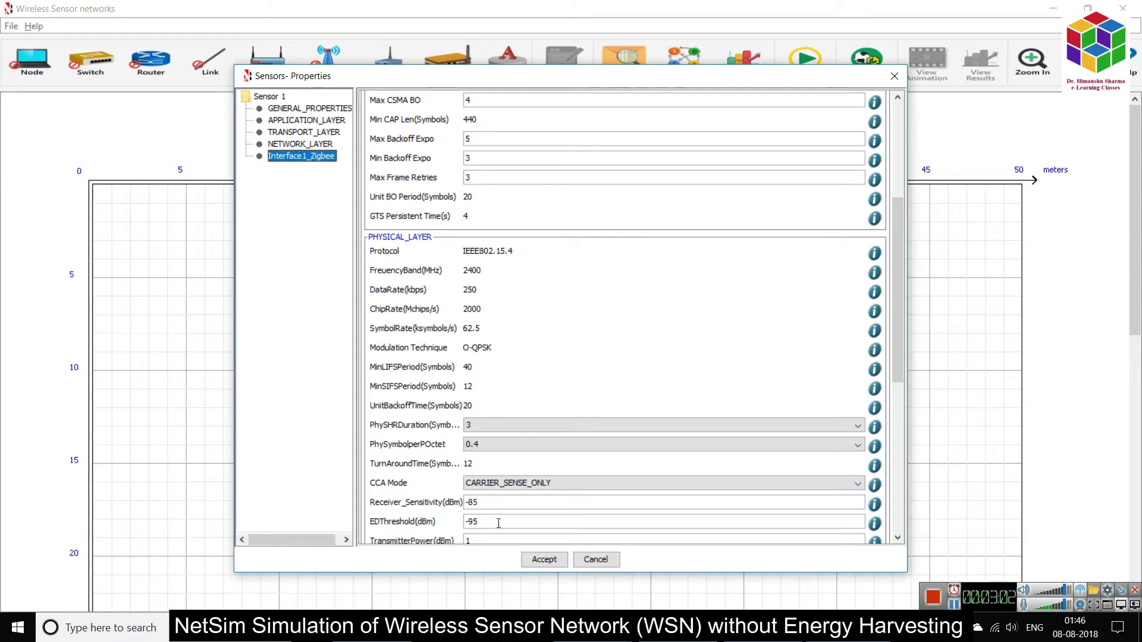
left_click_drag(896, 354, 892, 445)
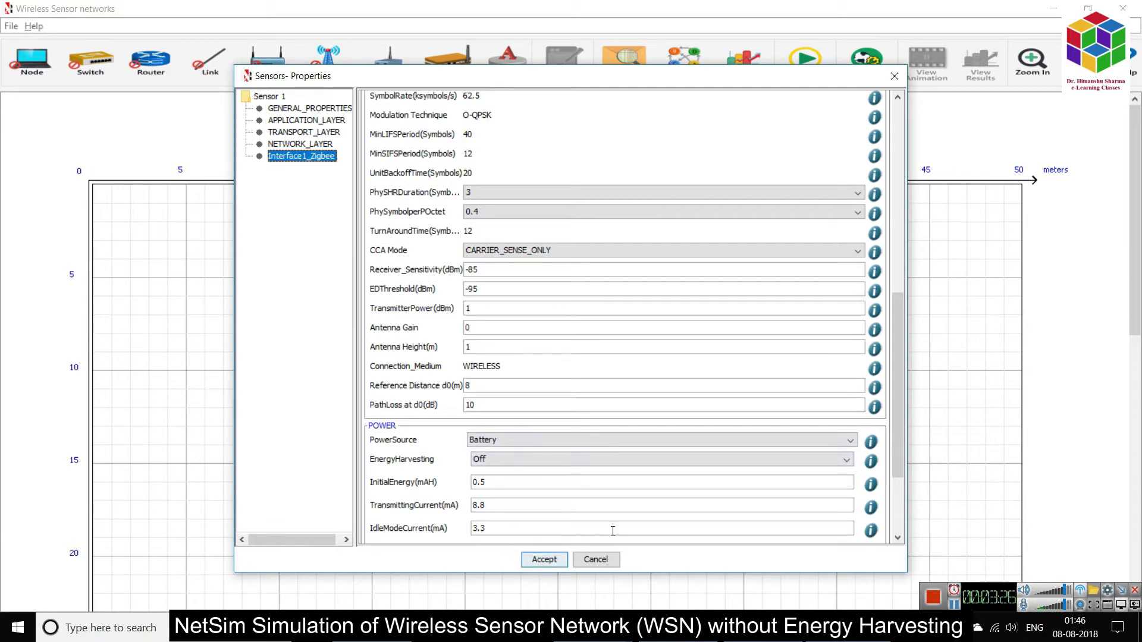
scroll(392, 372, "down", 3)
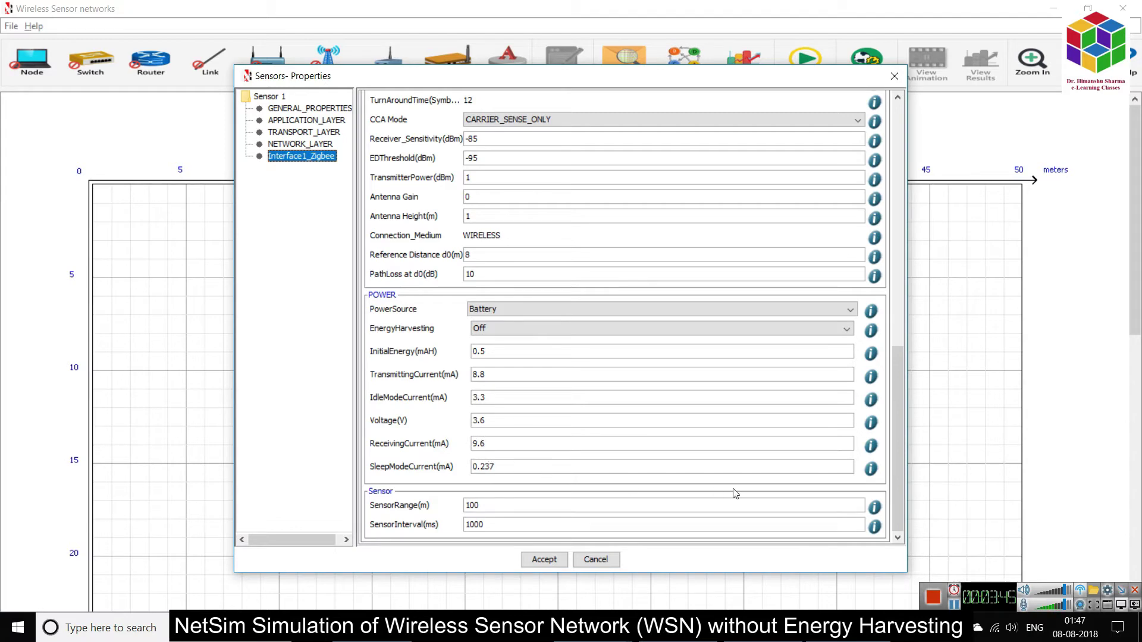
left_click(543, 559)
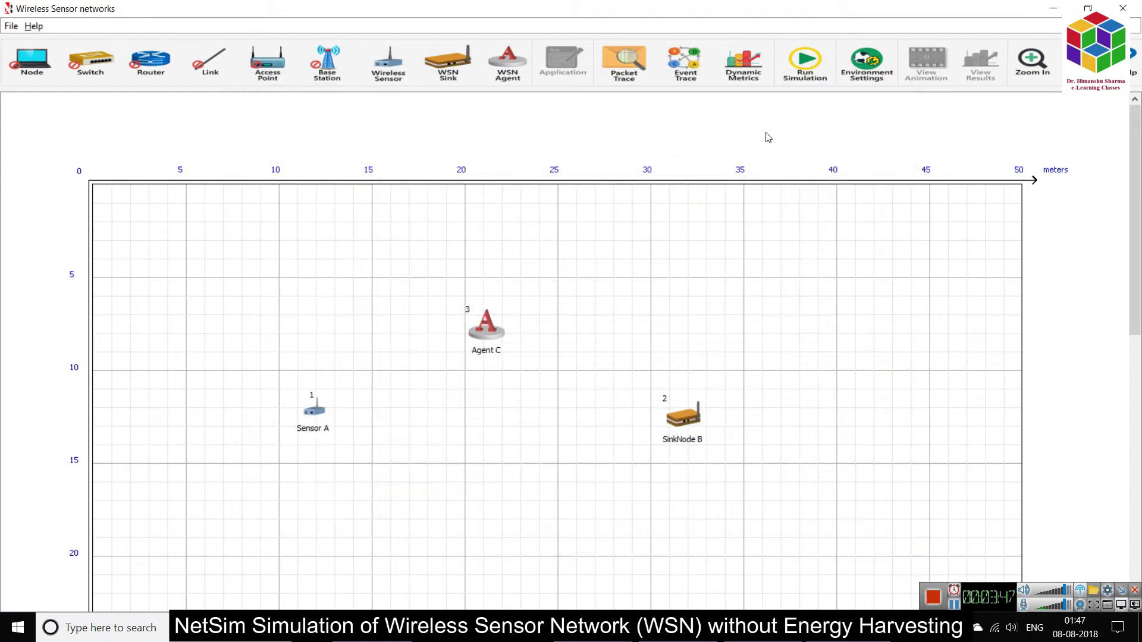
- Run the simulation for 10000 s with Record animation selected, set the results aside and play the packet animation
left_click(805, 63)
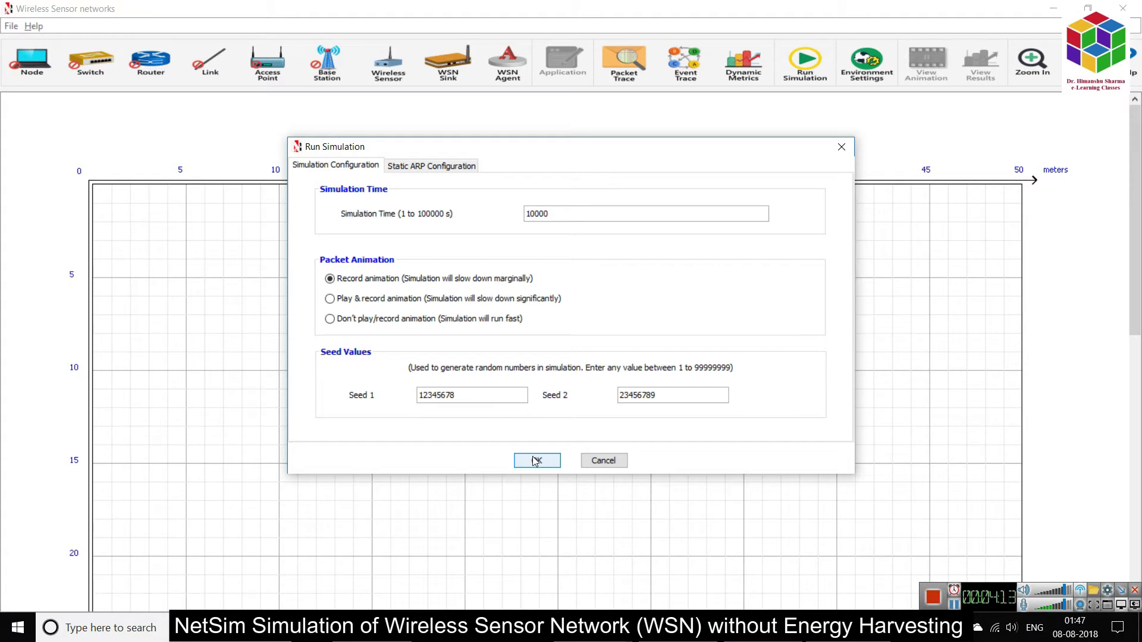
left_click(536, 461)
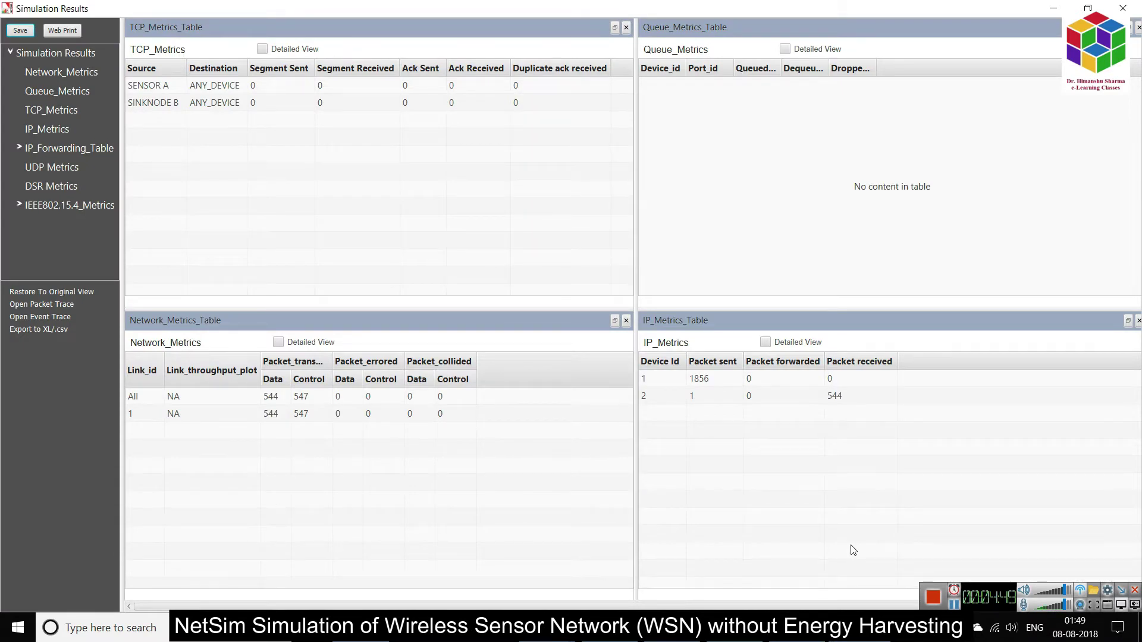
left_click(1054, 7)
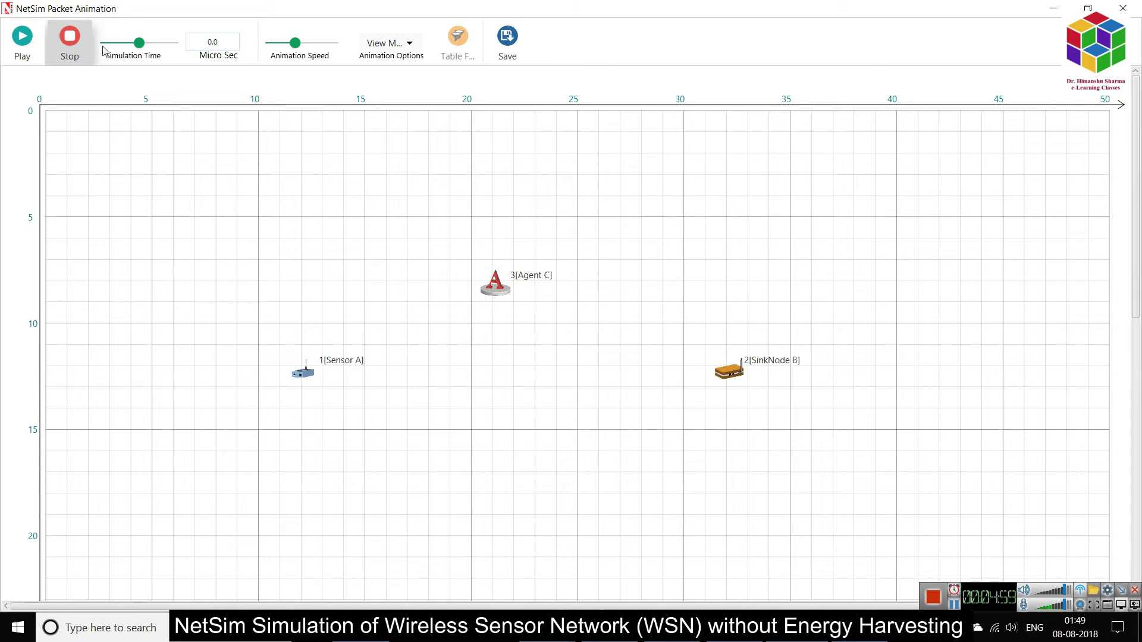
left_click(28, 39)
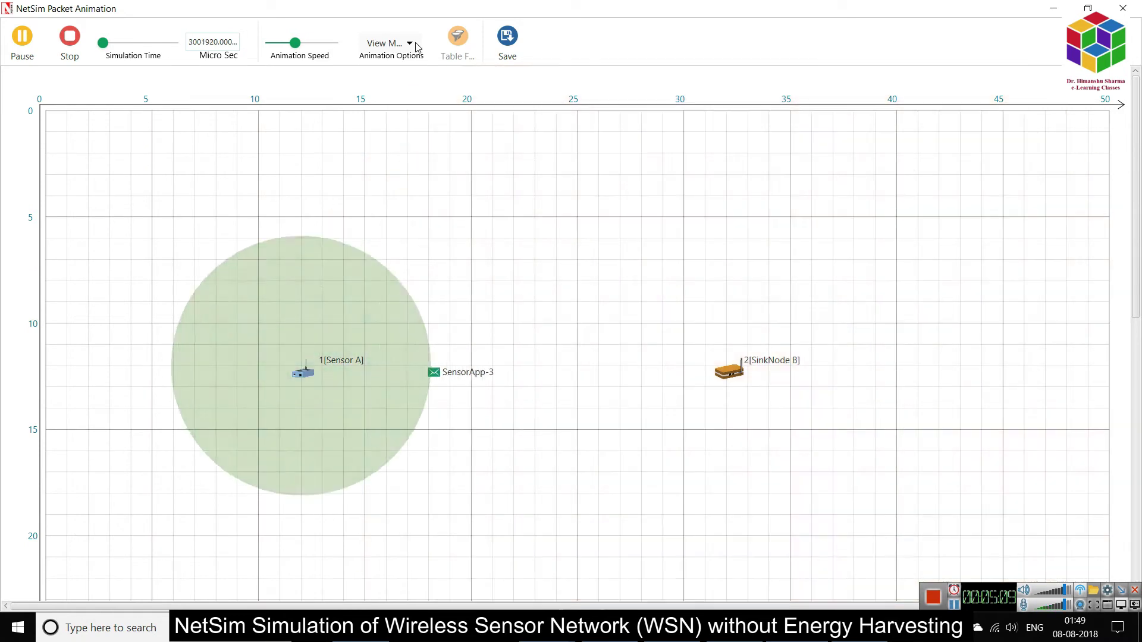
- Show IP addresses and the battery power of Sensor A and SinkNode B in the animation, and disable agent and node movement
left_click(416, 47)
left_click(378, 68)
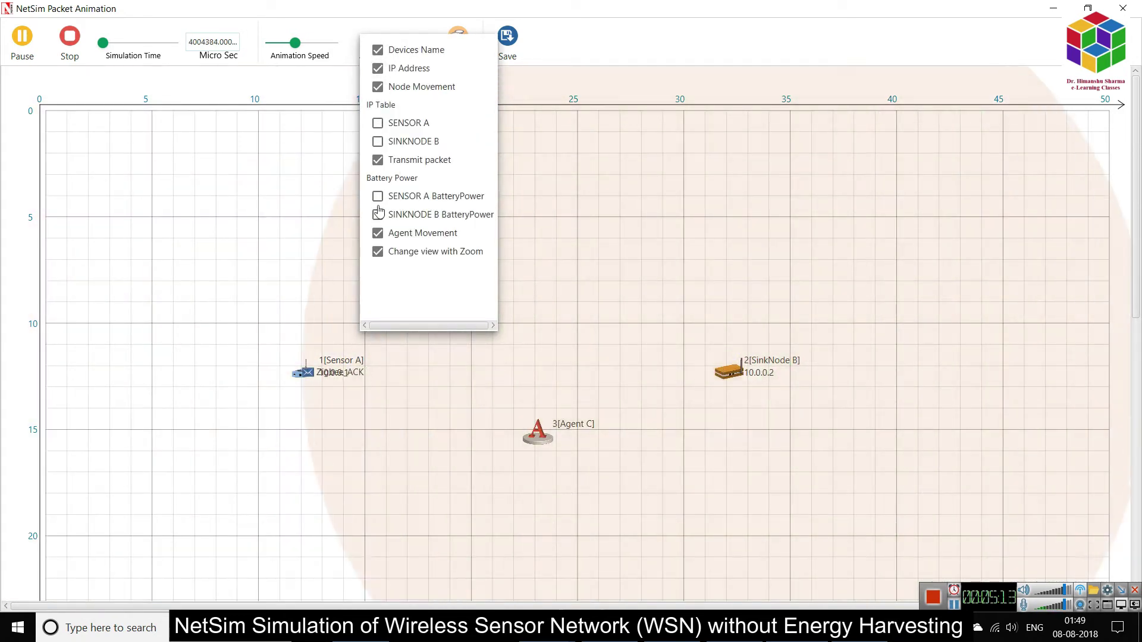
left_click(377, 197)
left_click(378, 215)
left_click(378, 233)
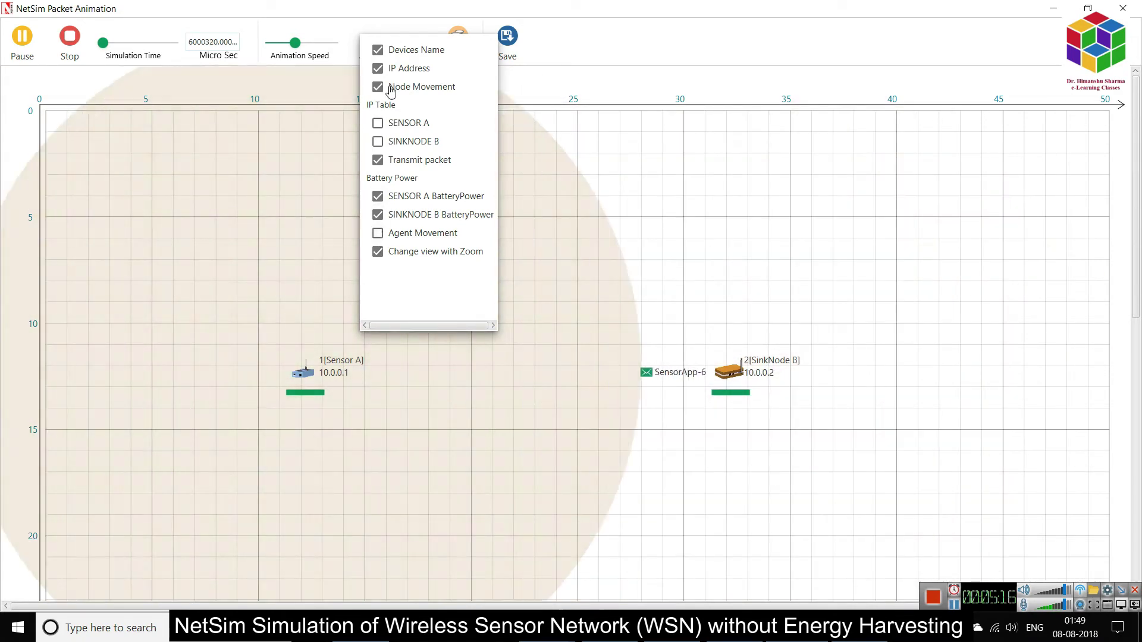
left_click(390, 88)
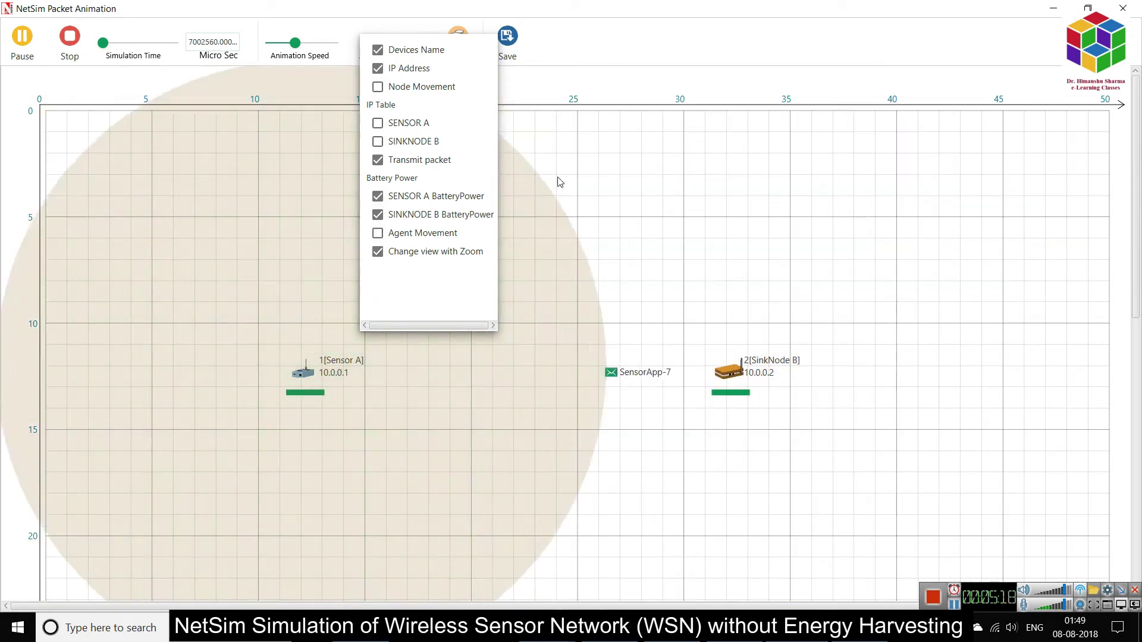
- Watch the packet animation at the slowest animation speed, and raise the speed to the maximum
left_click(559, 181)
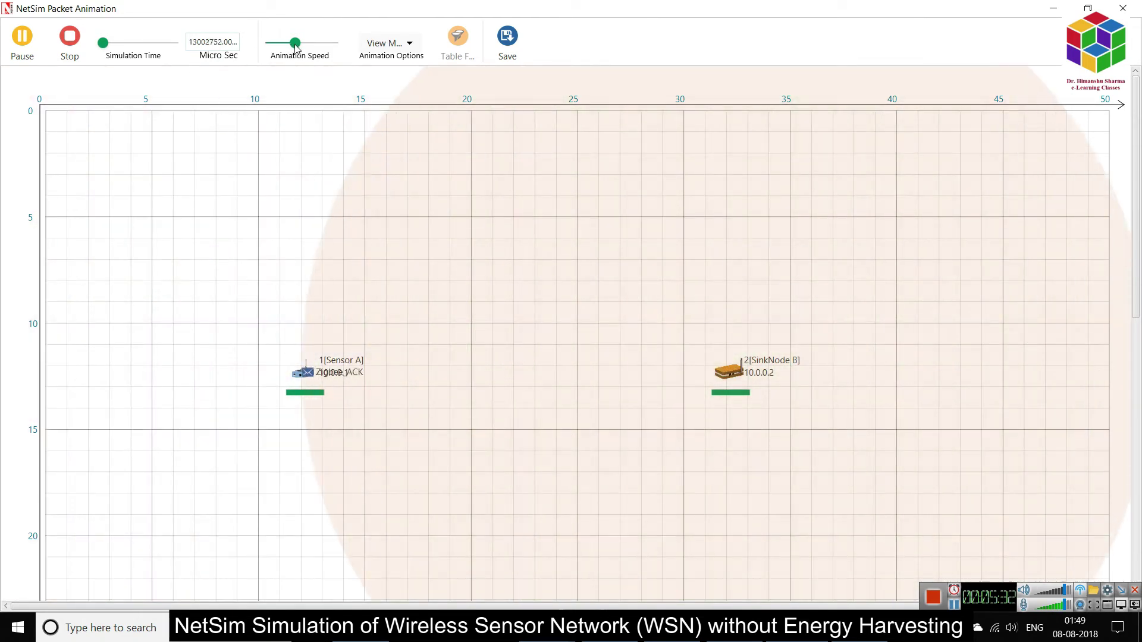
left_click_drag(295, 43, 268, 44)
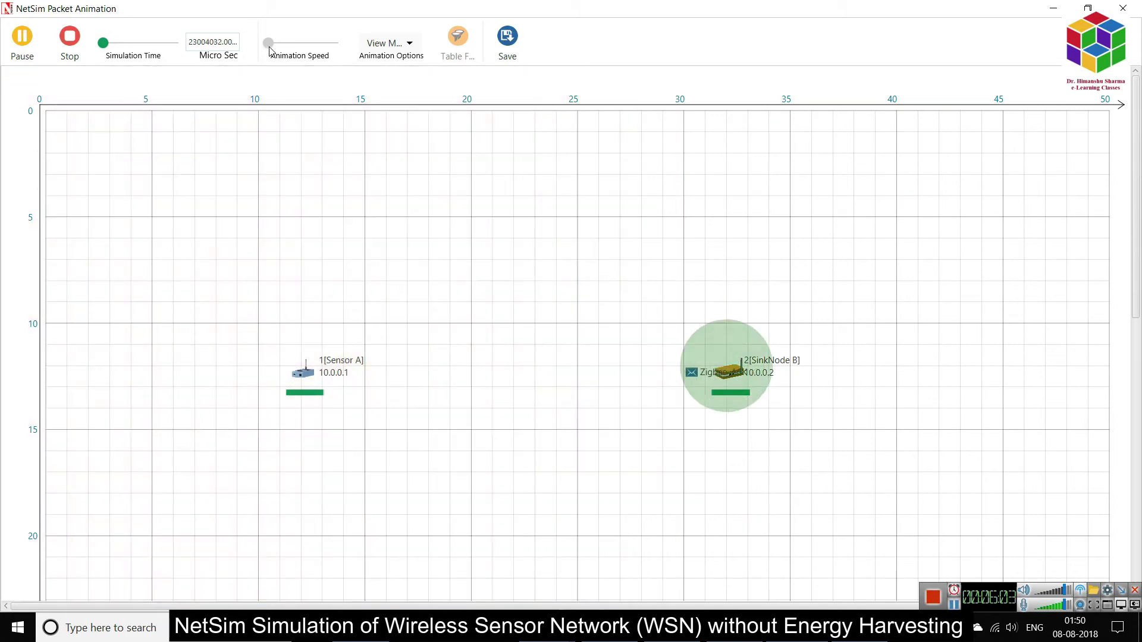
left_click_drag(269, 44, 345, 50)
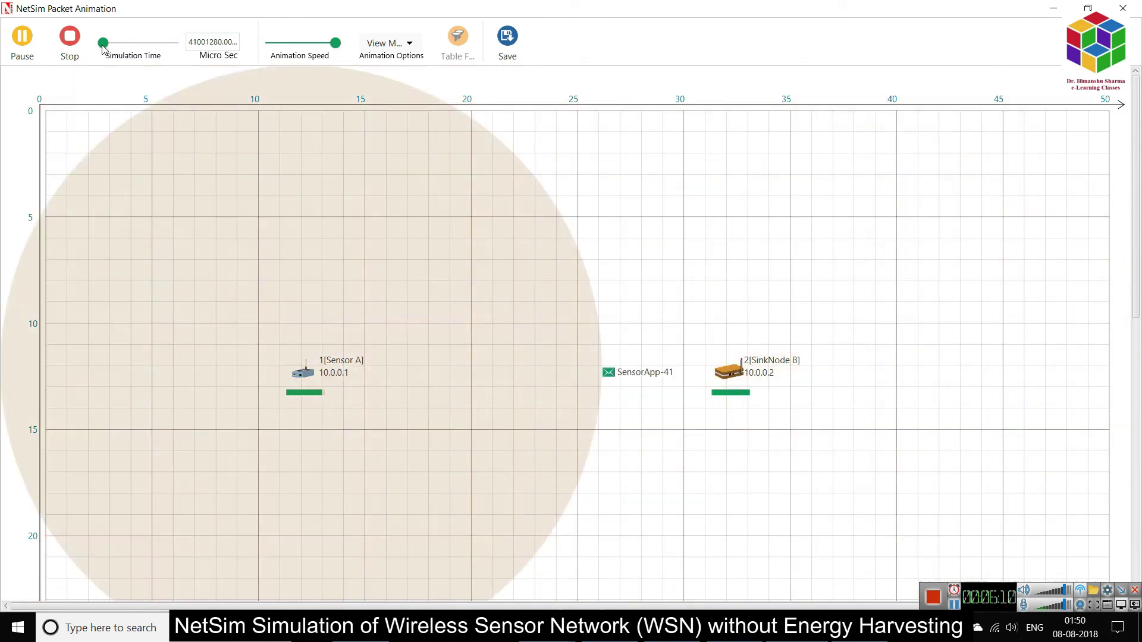
left_click_drag(103, 44, 124, 45)
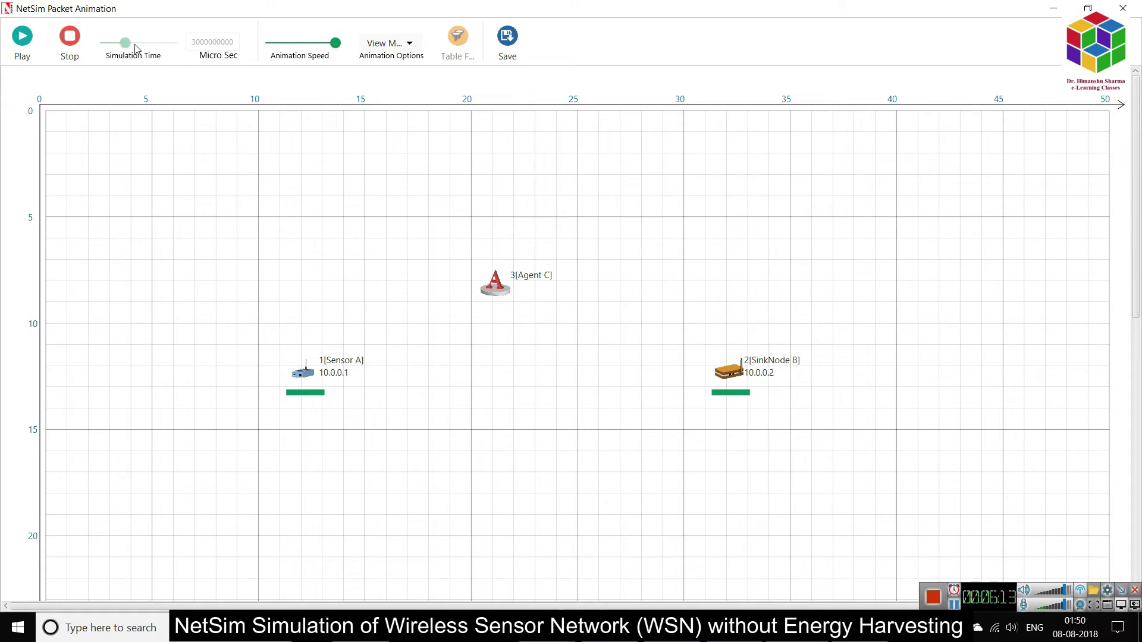
left_click(28, 41)
left_click_drag(128, 47, 156, 49)
left_click(24, 39)
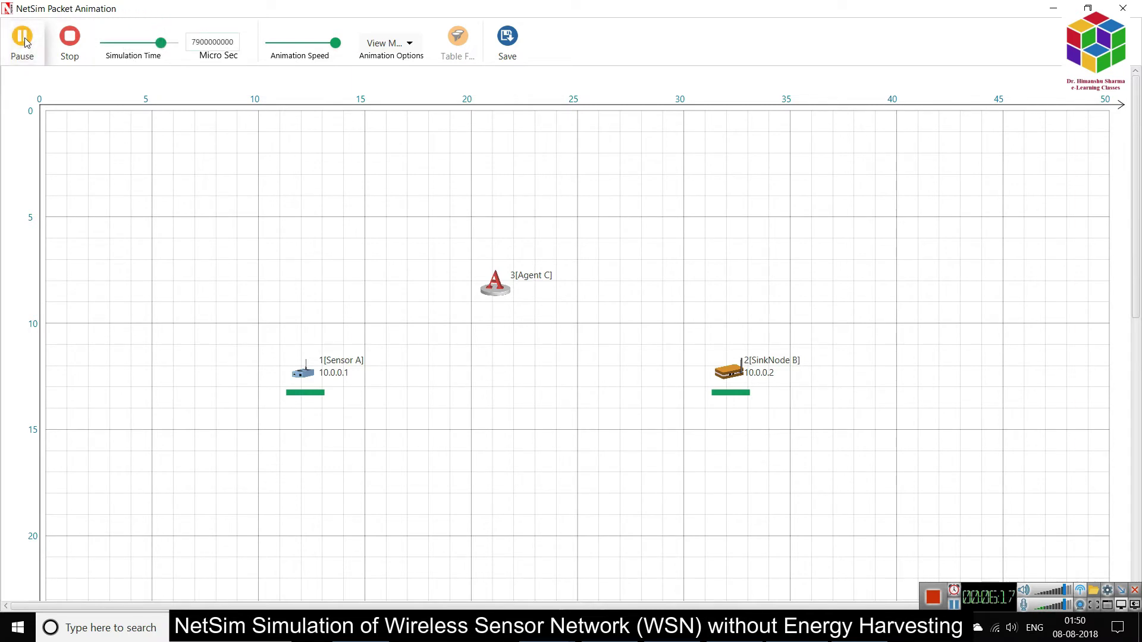
left_click(27, 42)
left_click(24, 41)
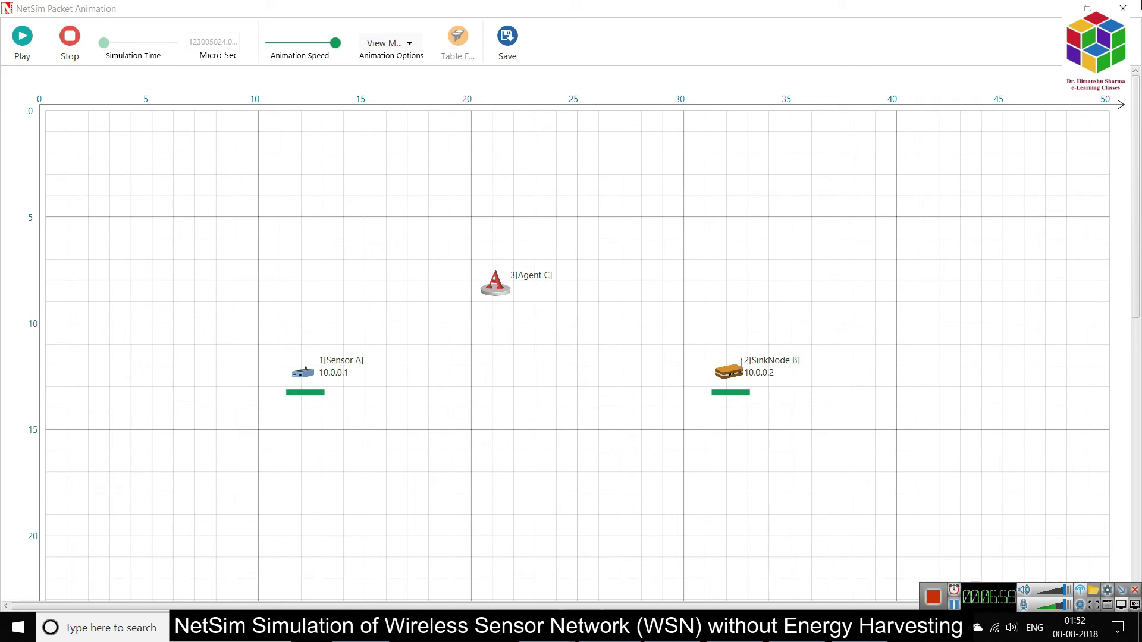
- Return to the simulation results, close the Energy_Metrics table and show the detailed view of the IP and network metrics
left_click(1056, 10)
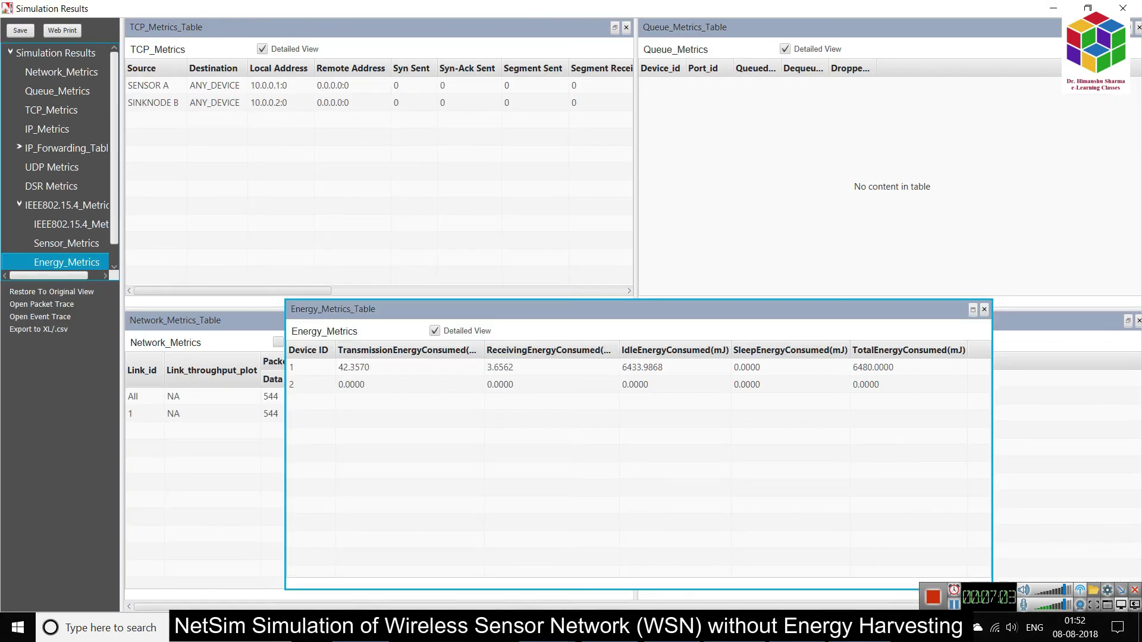
left_click_drag(836, 316, 814, 229)
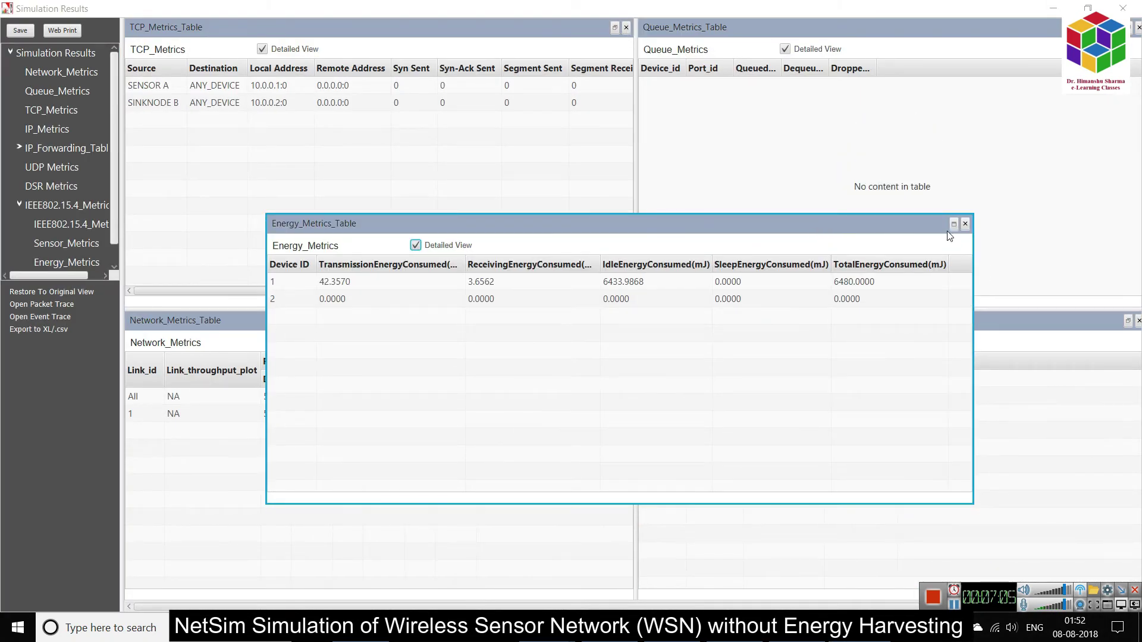
left_click(965, 226)
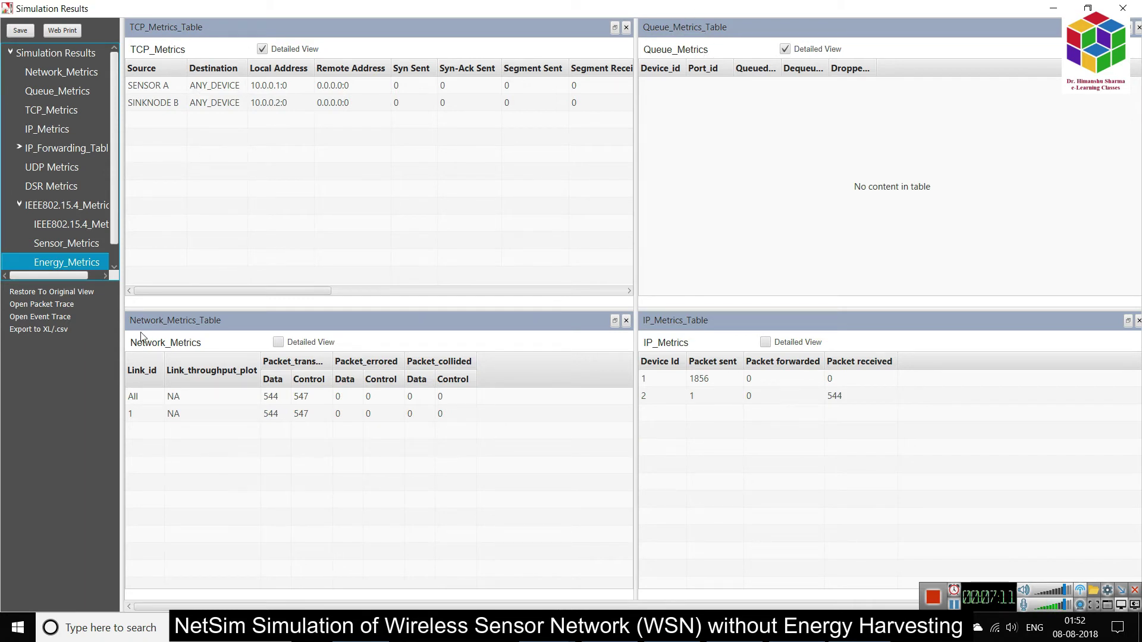
left_click(765, 342)
left_click(288, 347)
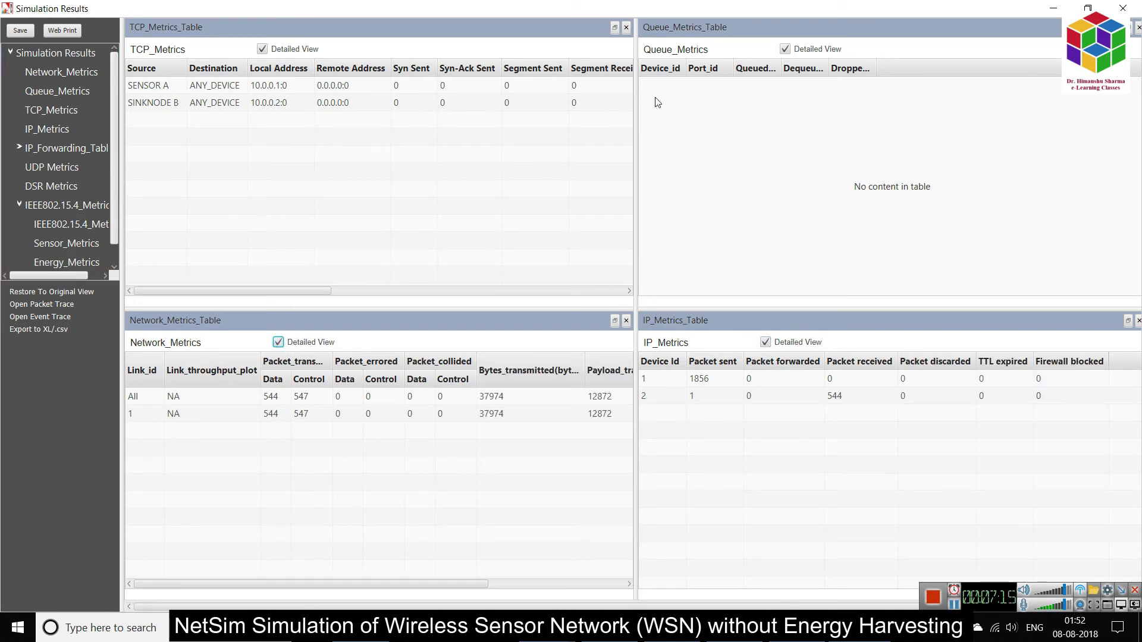
- Open the Sensor_Metrics table from the simulation results and move it to the middle of the results
left_click(62, 268)
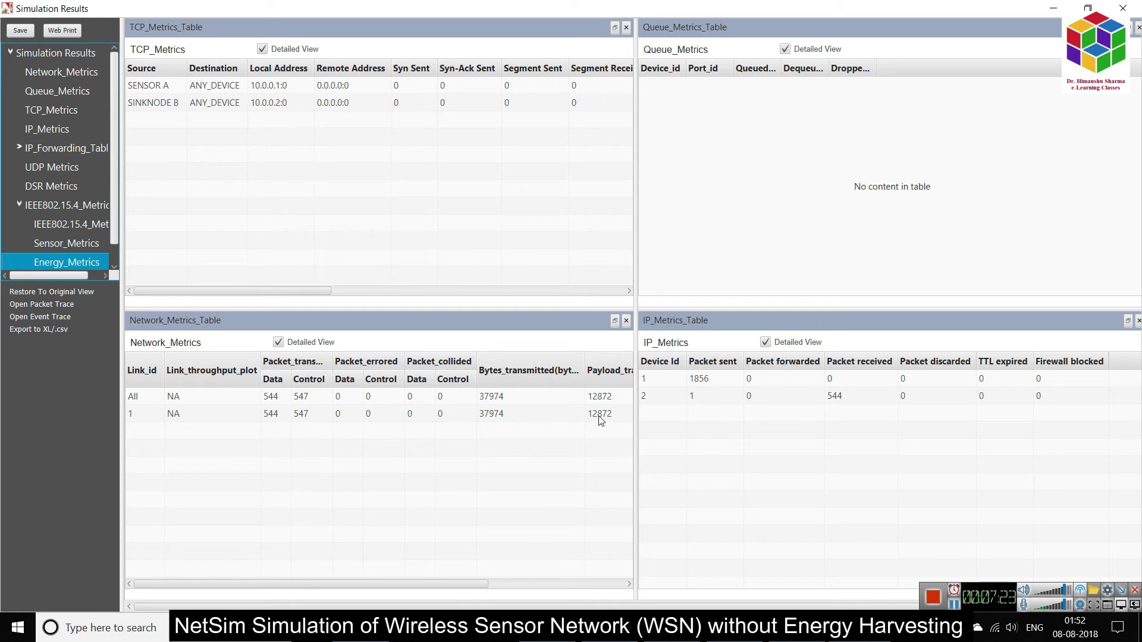
left_click(1054, 8)
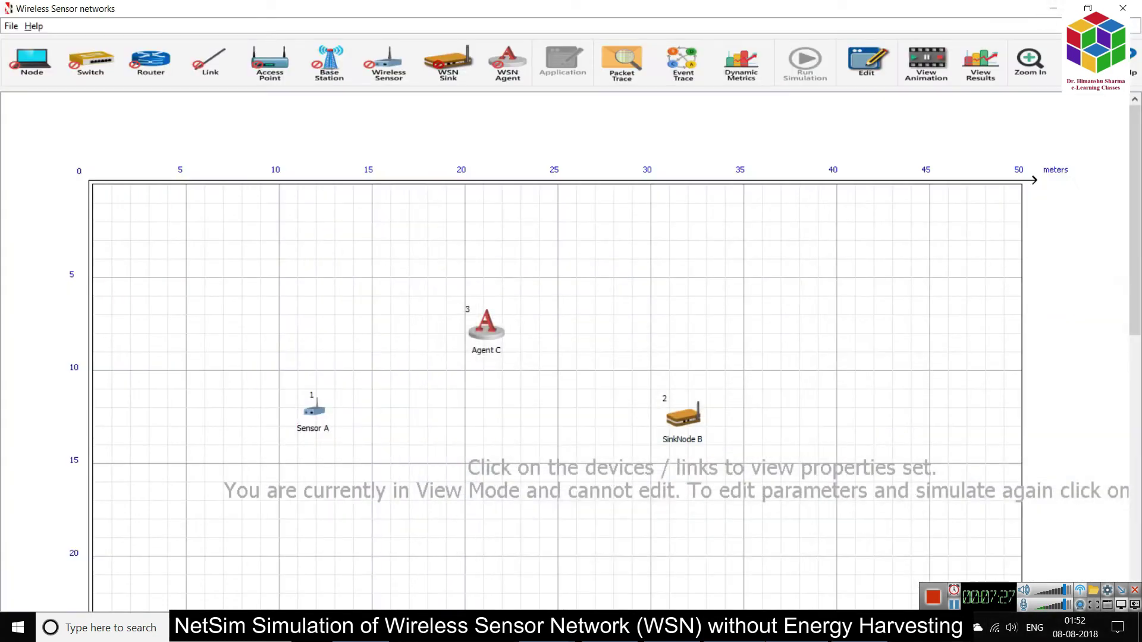
left_click(797, 628)
left_click(64, 246)
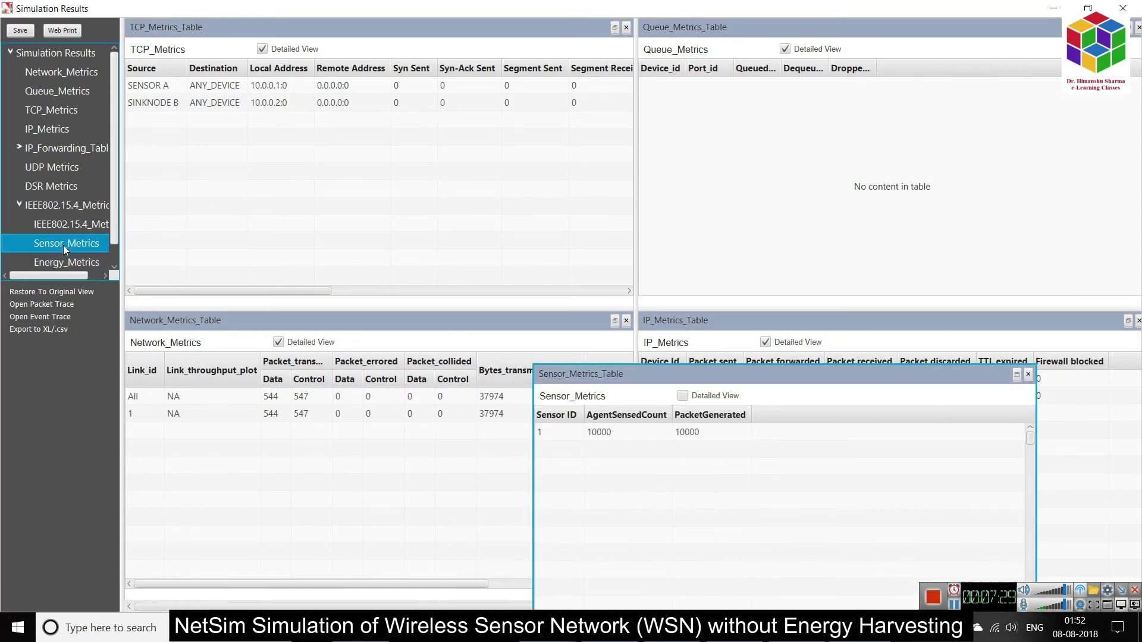
left_click_drag(803, 372, 697, 158)
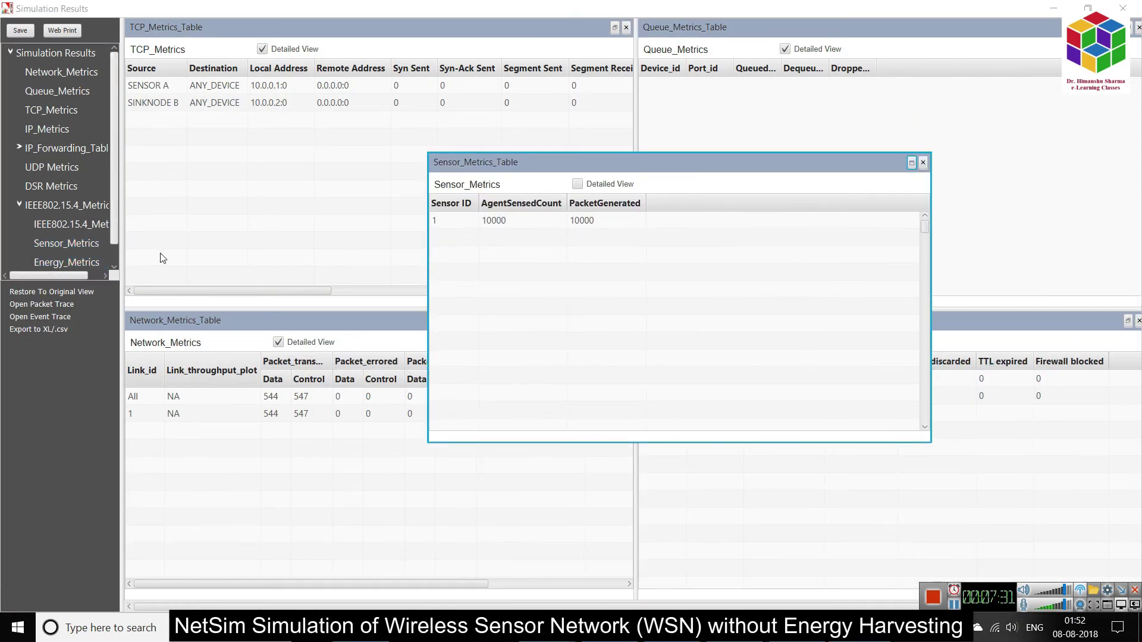
- Open the Energy_Metrics table in detailed view and widen it to include the TotalEnergyConsumed column
left_click(94, 262)
left_click_drag(820, 189, 459, 173)
left_click(427, 168)
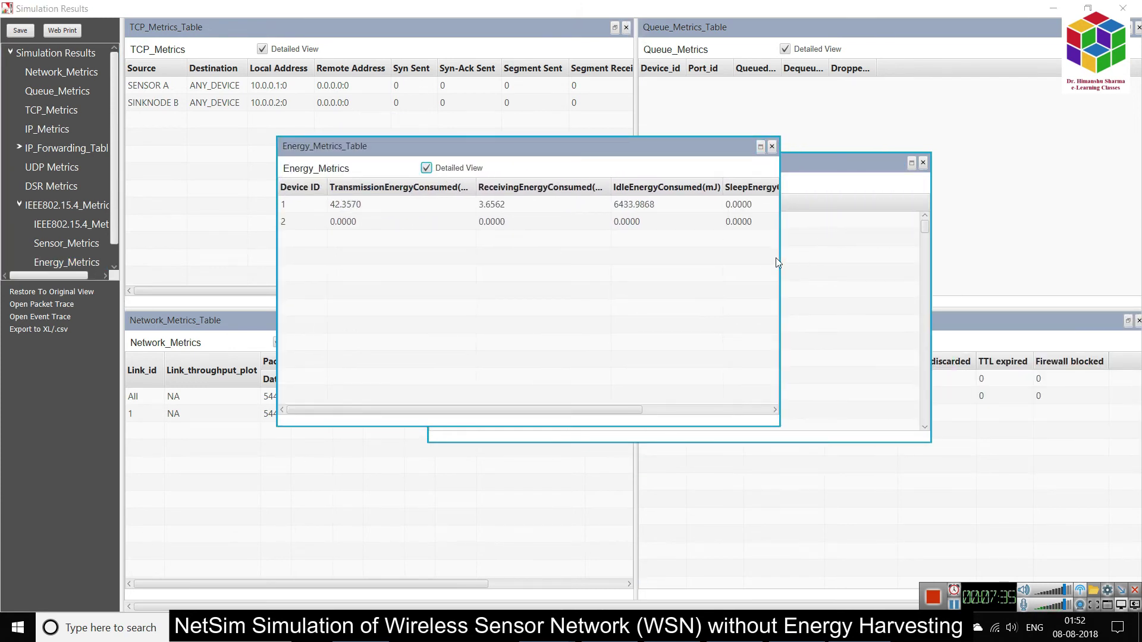
left_click_drag(779, 259, 1006, 255)
left_click(913, 207)
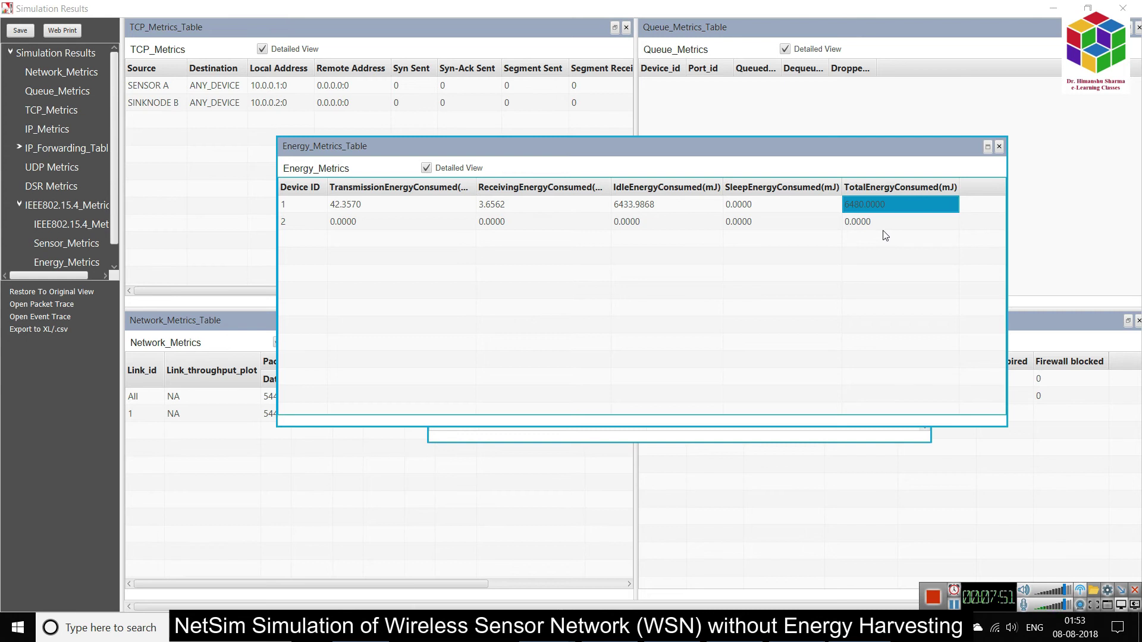
- Widen the transmission, receiving and idle energy columns of the Energy_Metrics table to fit their full headers
double_click(474, 188)
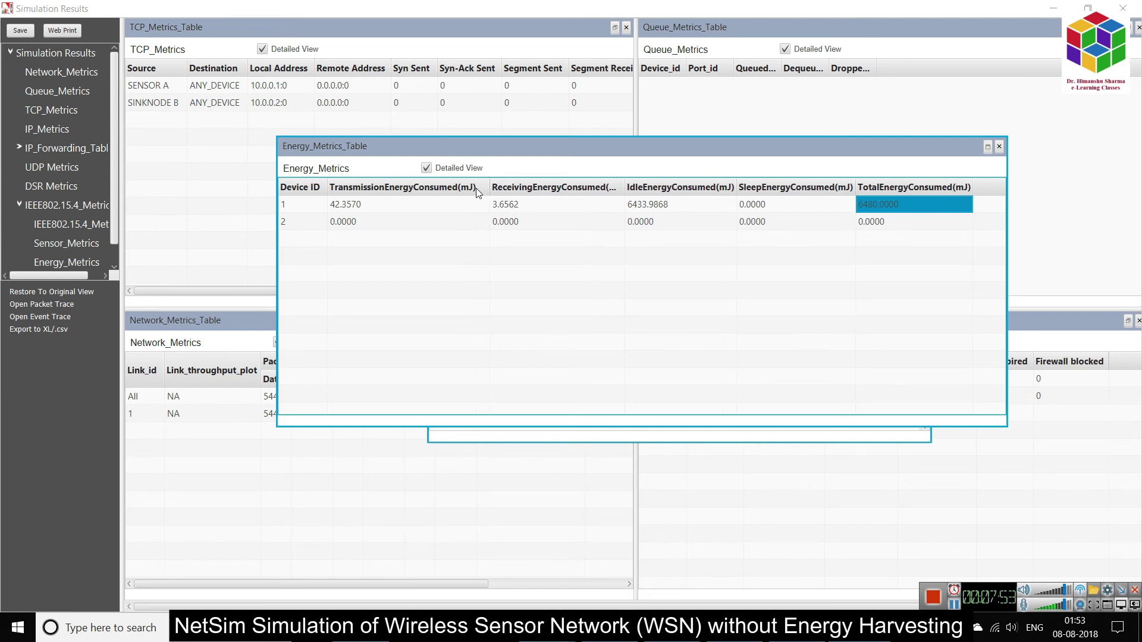
left_click(398, 209)
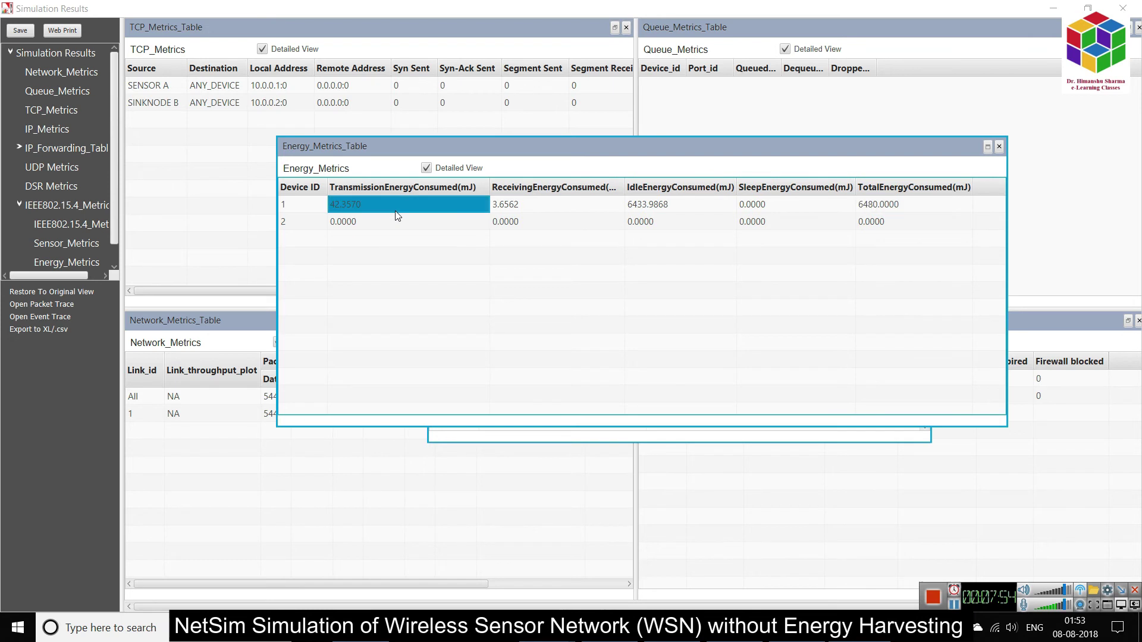
left_click(594, 192)
left_click(597, 191)
left_click(633, 190)
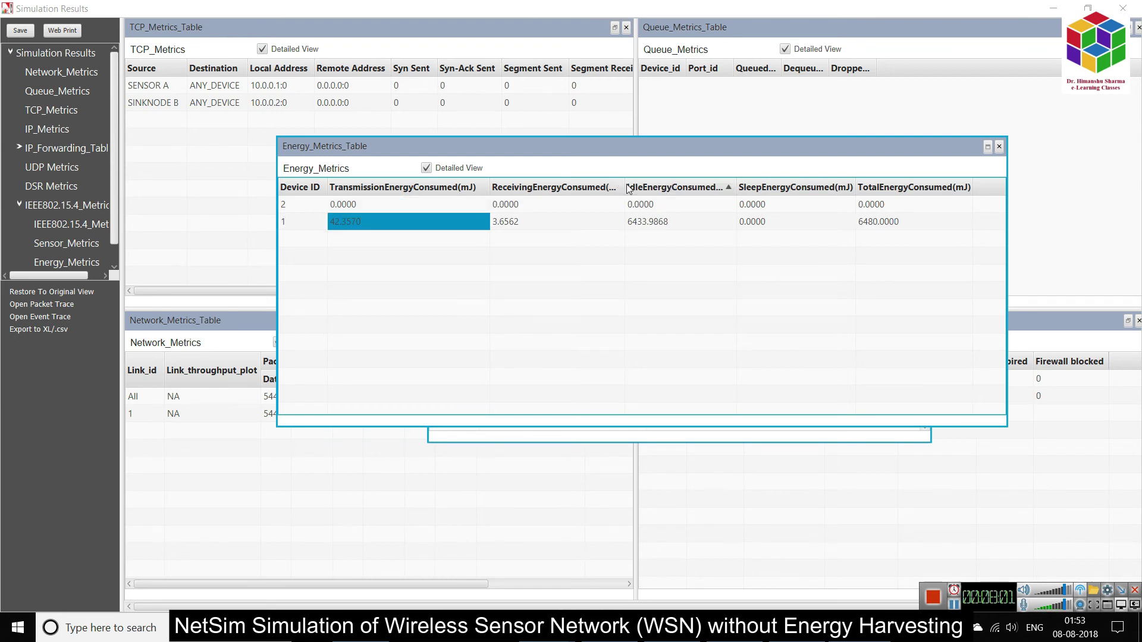
left_click(633, 189)
left_click_drag(625, 189, 638, 189)
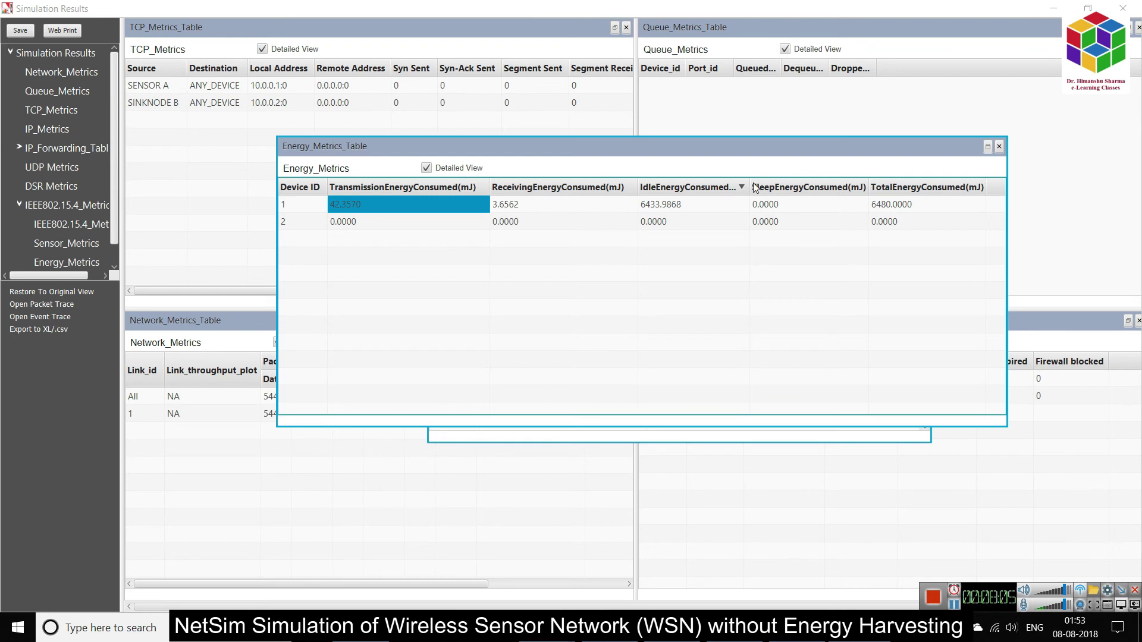
left_click_drag(748, 185, 760, 186)
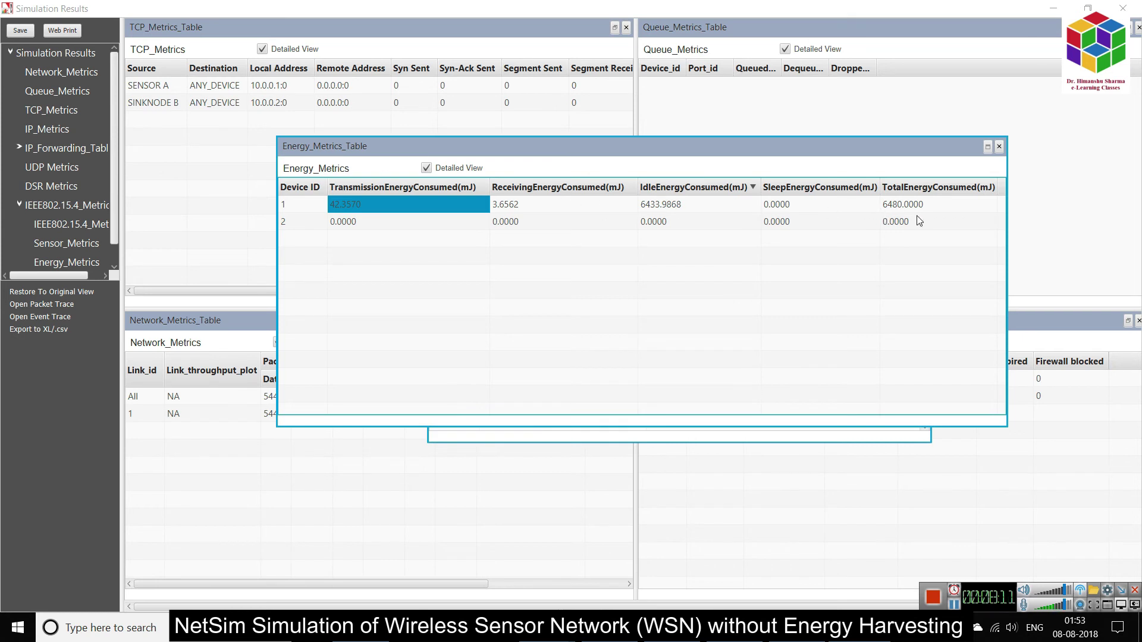
- Examine device 2's transmission, receiving, idle, sleep and total energy consumption in the Energy_Metrics table
left_click(333, 225)
left_click(509, 228)
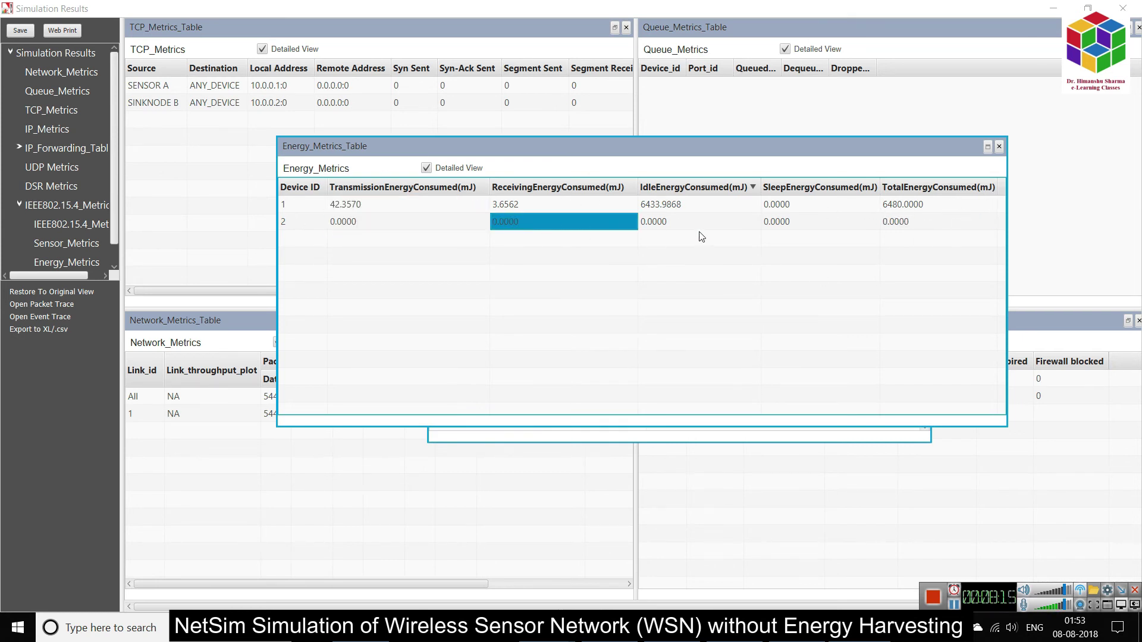
left_click(700, 233)
left_click(799, 232)
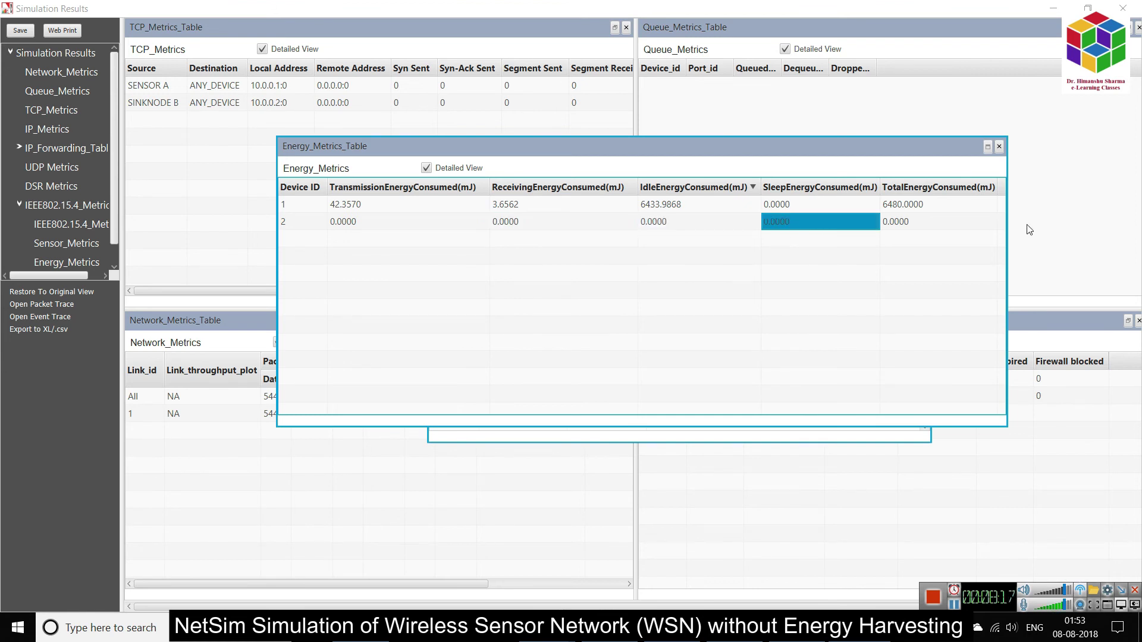
left_click(908, 228)
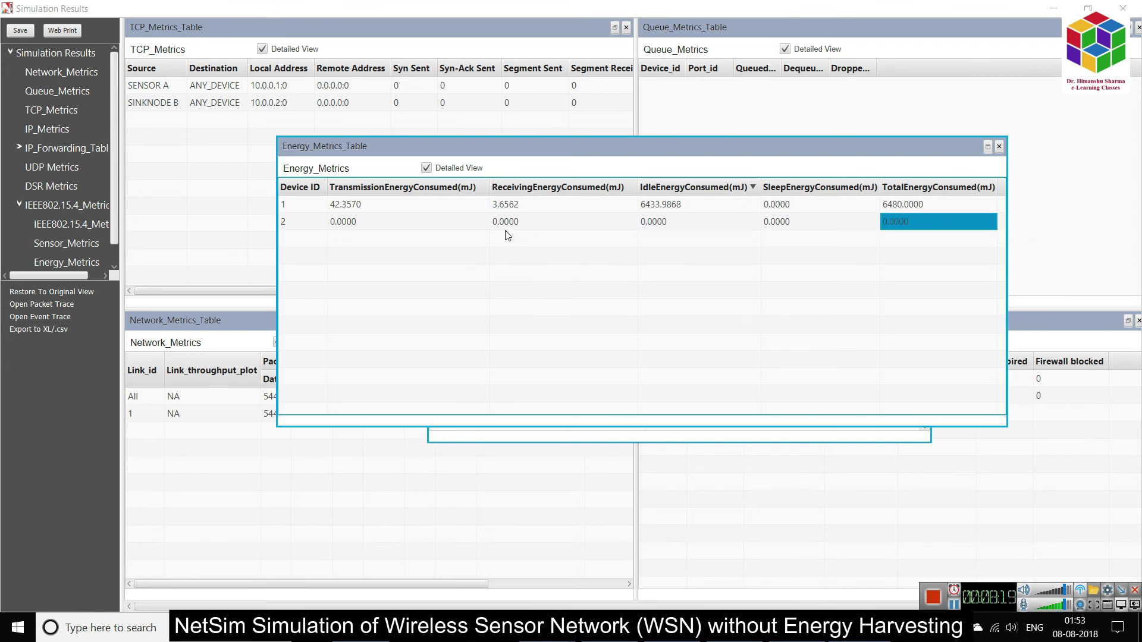
left_click(345, 222)
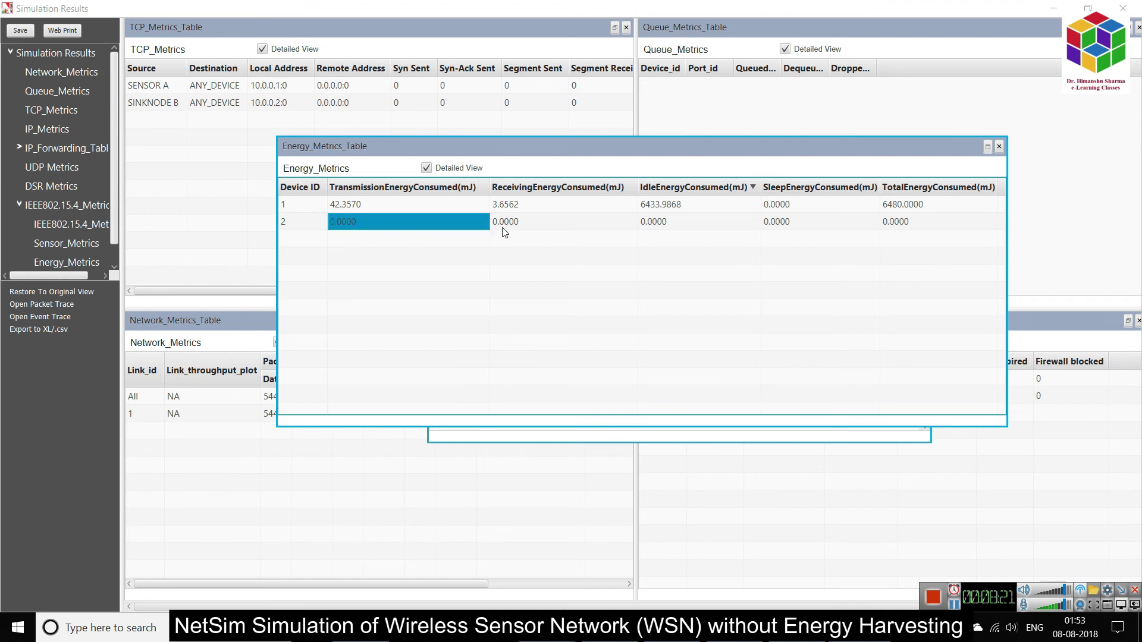
left_click(534, 234)
left_click(685, 231)
left_click(796, 232)
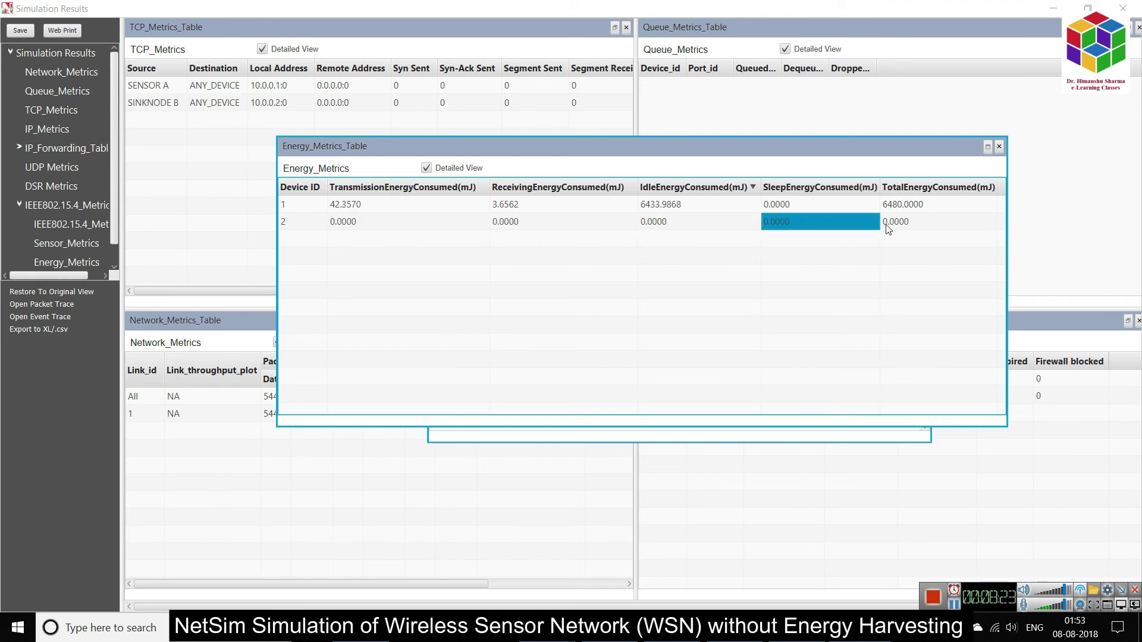
left_click(889, 229)
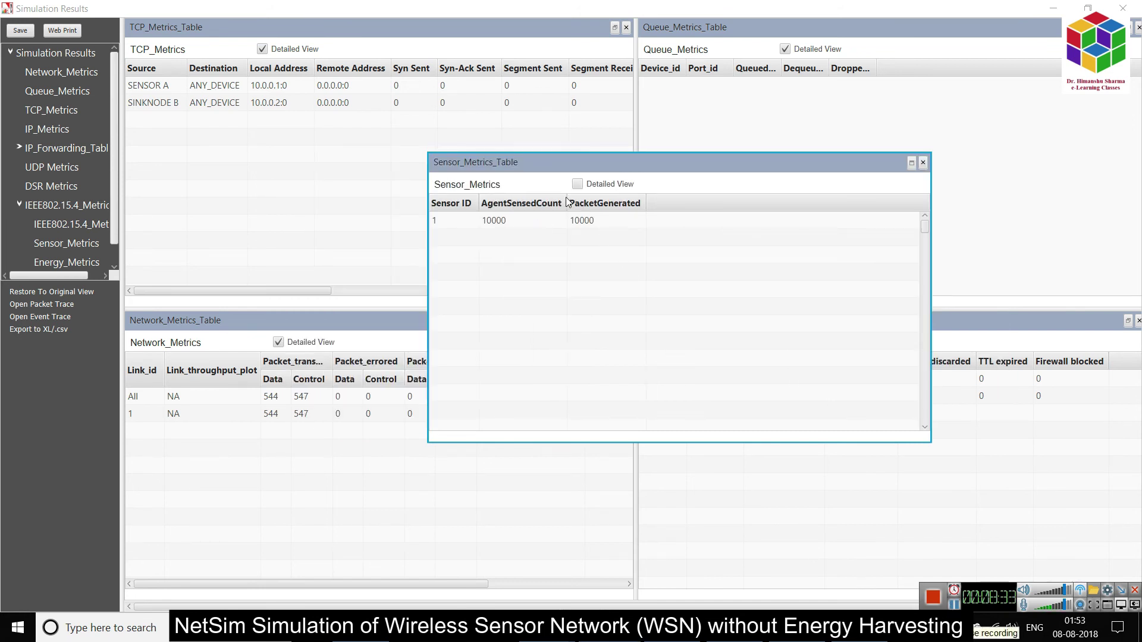
- Show the Sensor_Metrics table in detailed view, and open the IEEE802.15.4_Metrics table widened and in detailed view
left_click(578, 185)
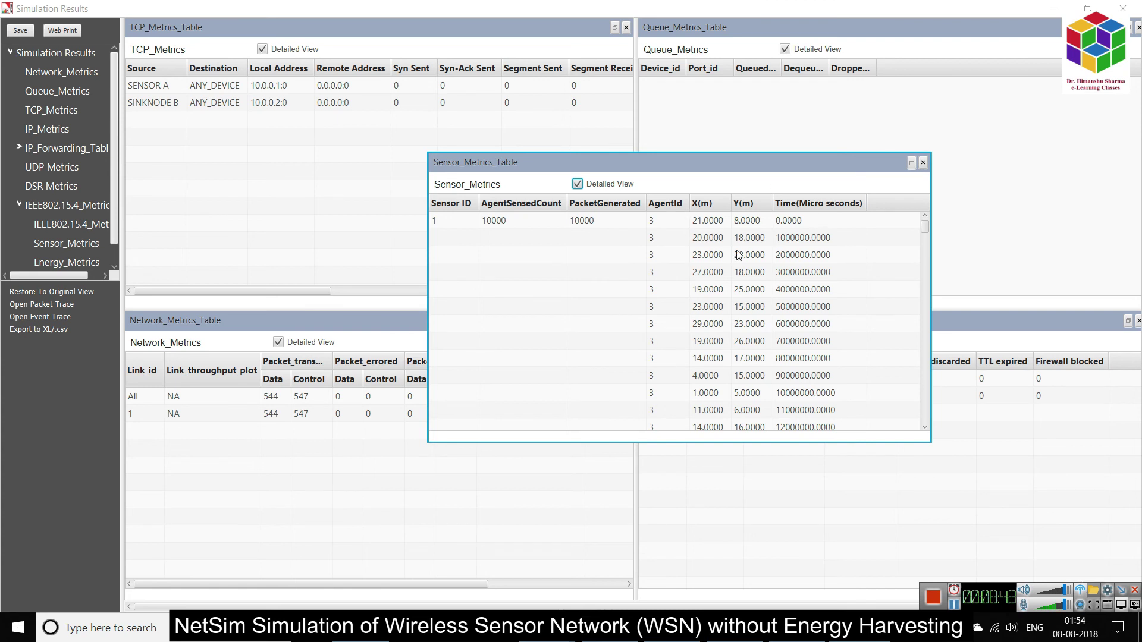
left_click(82, 225)
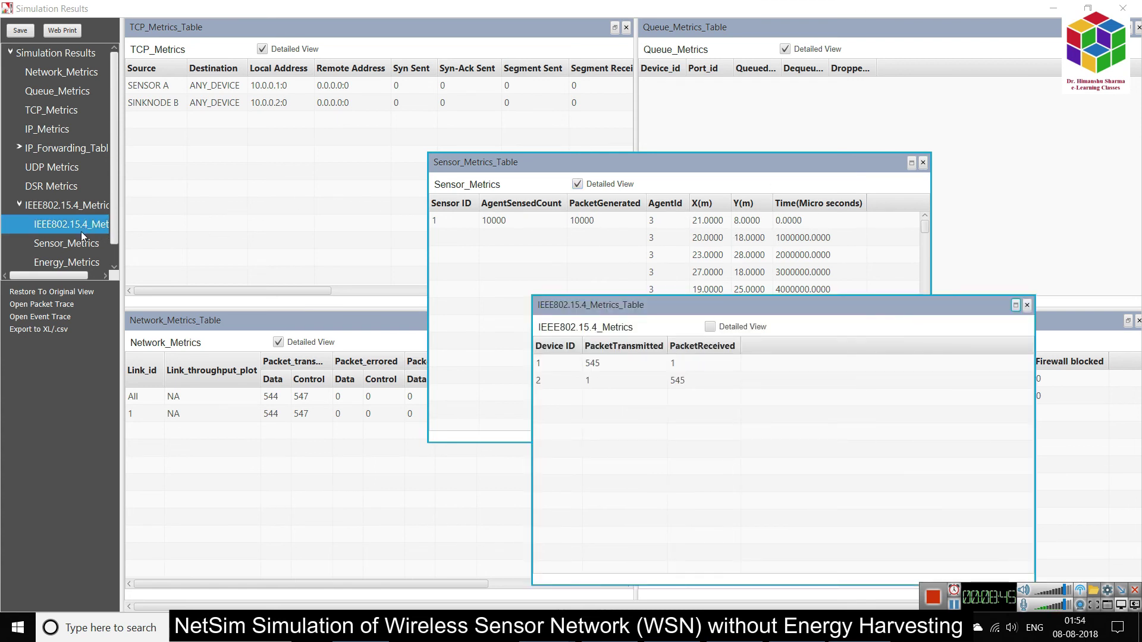
left_click_drag(599, 305, 389, 137)
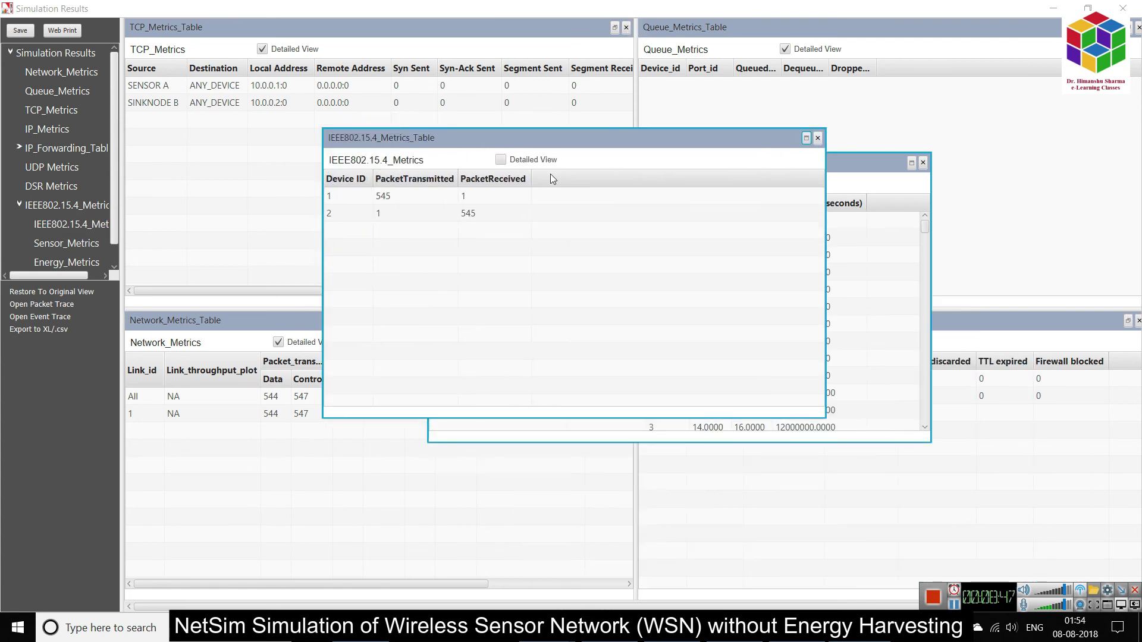
left_click(500, 159)
left_click_drag(825, 227, 1046, 227)
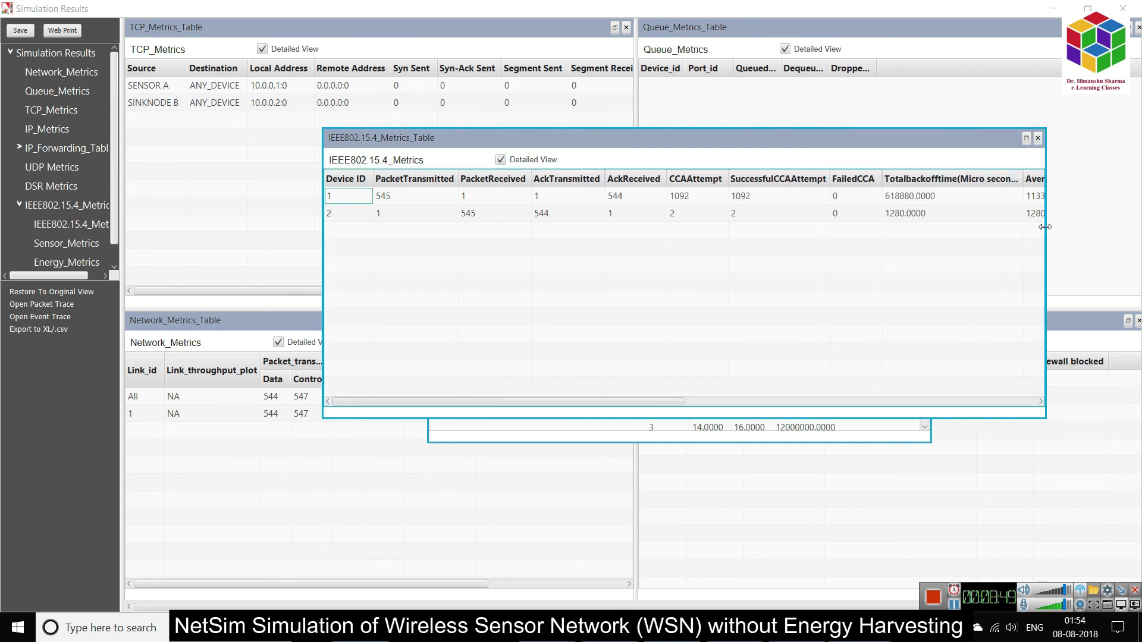
- Examine the packet, acknowledgement, CCA and backoff-time values in the IEEE802.15.4_Metrics table, widening it for the average backoff column, and close it
left_click(403, 203)
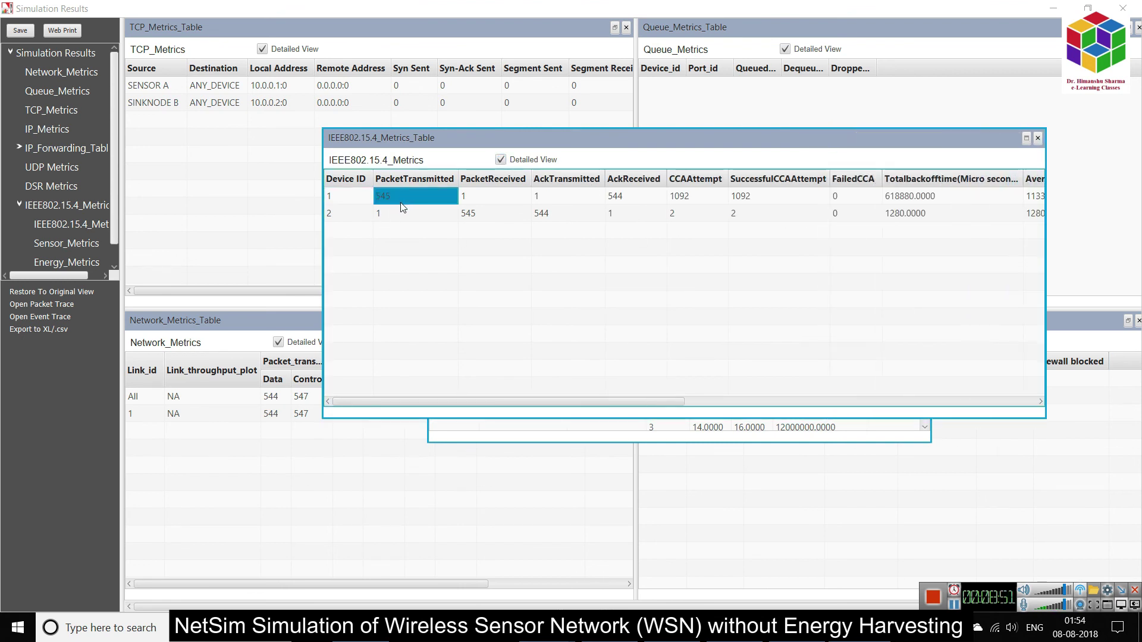
left_click(482, 219)
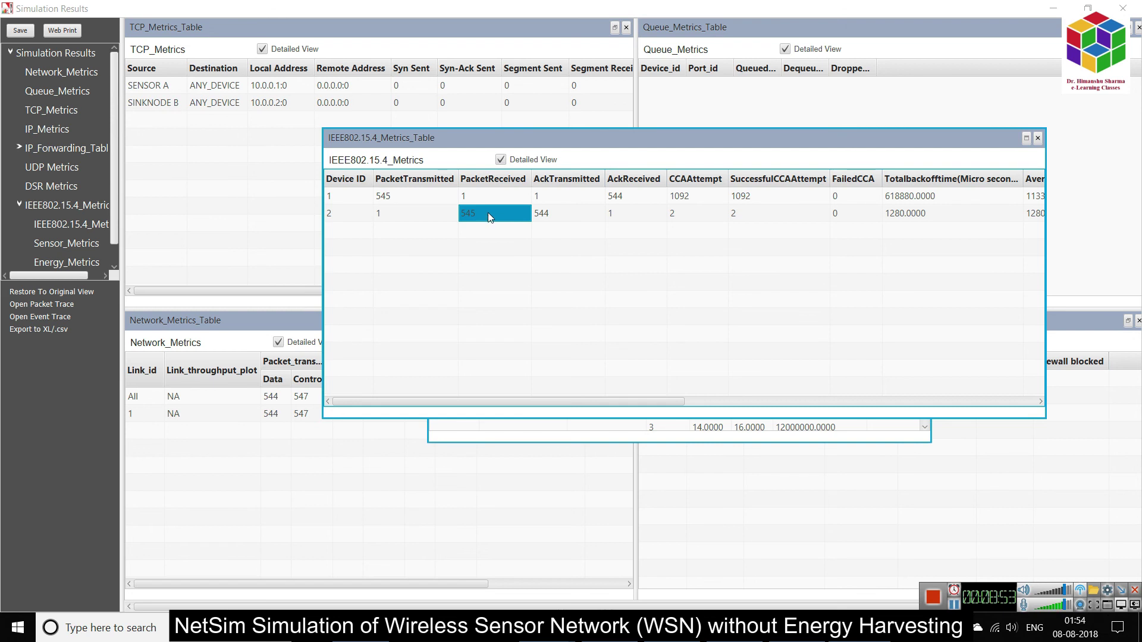
left_click(577, 218)
left_click(638, 198)
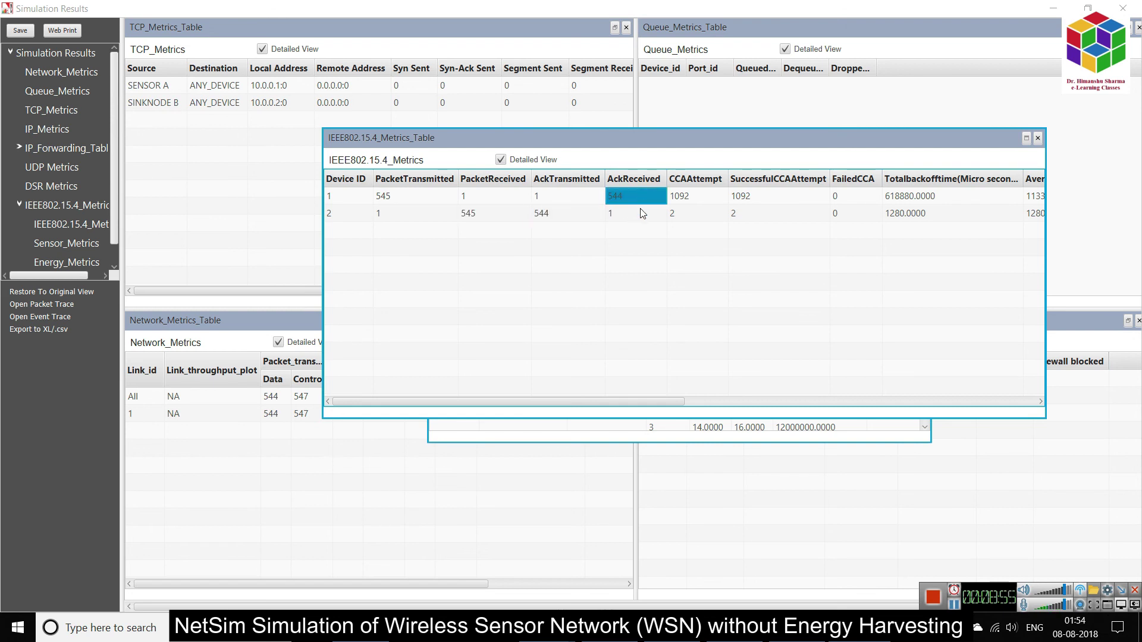
left_click(694, 198)
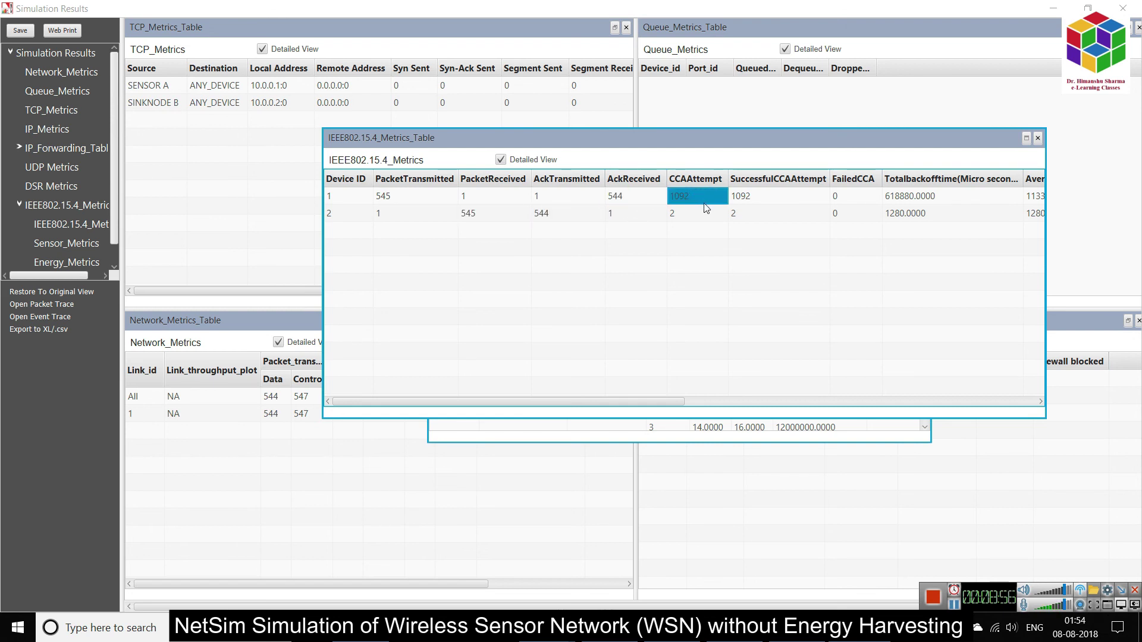
left_click(757, 201)
left_click_drag(1045, 198, 1131, 198)
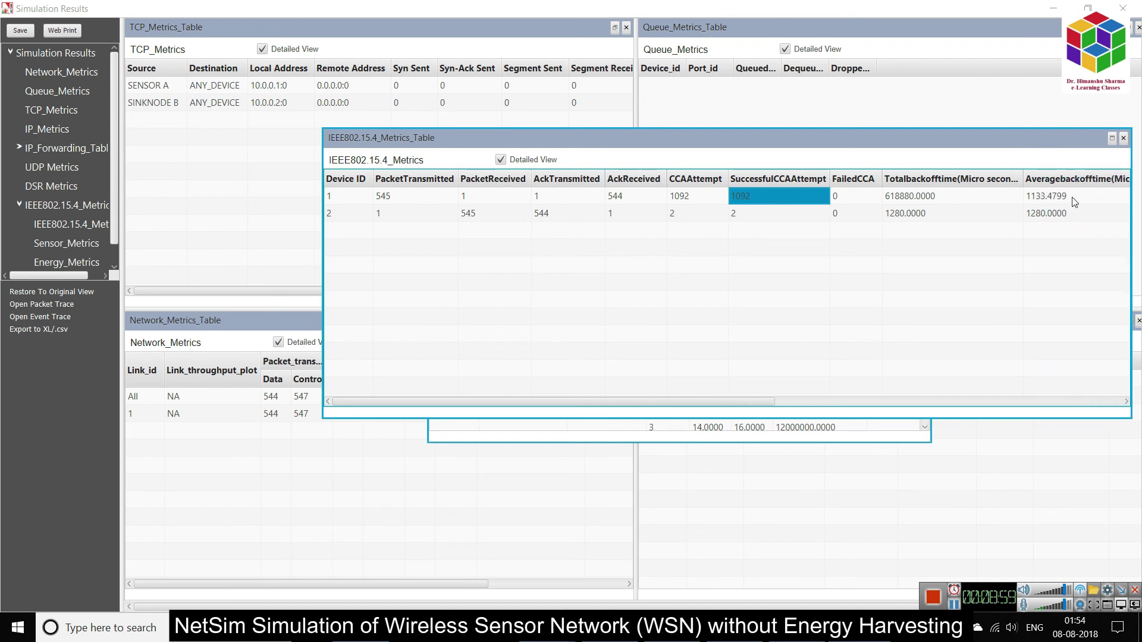
left_click(1124, 139)
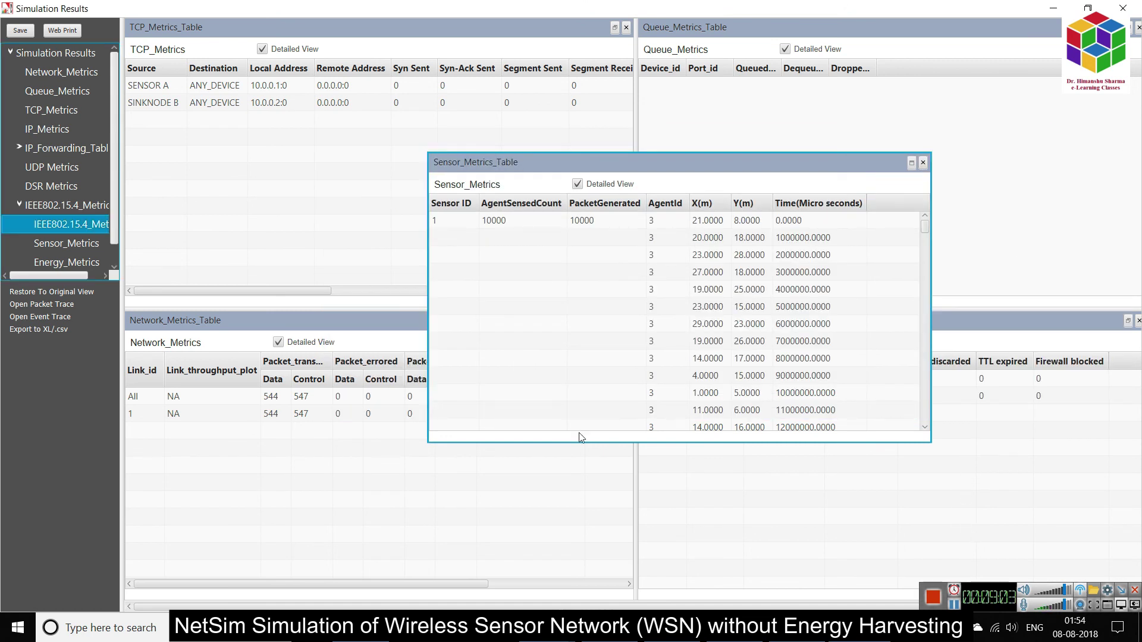
- Bring the Network_Metrics table to the front, move it higher and widen it to view more of its columns
left_click(52, 73)
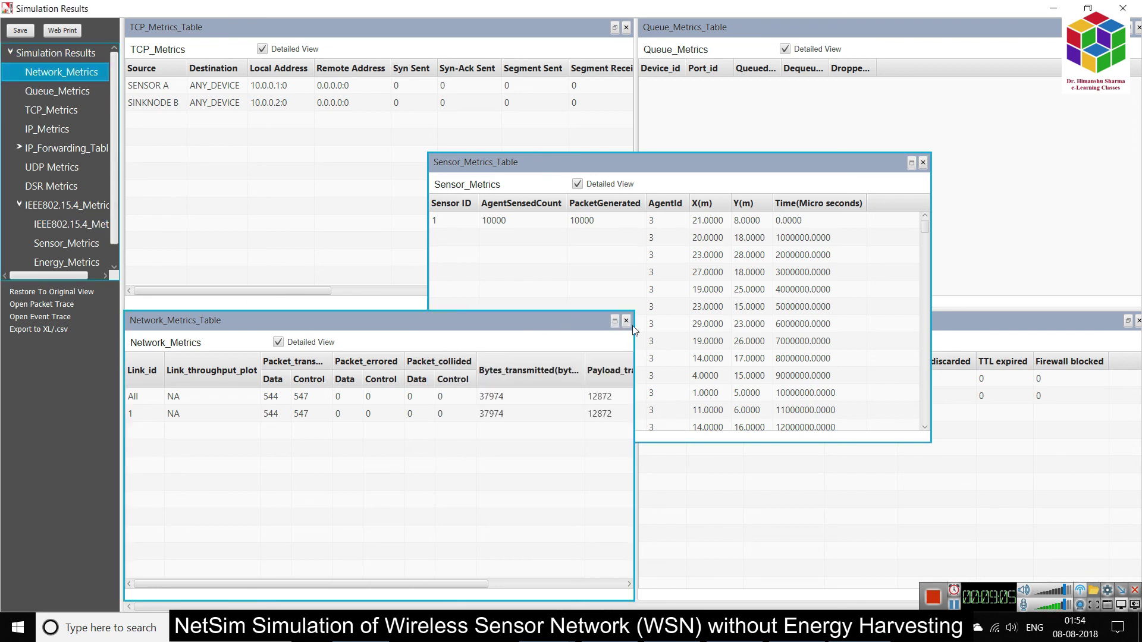
left_click_drag(630, 325, 646, 204)
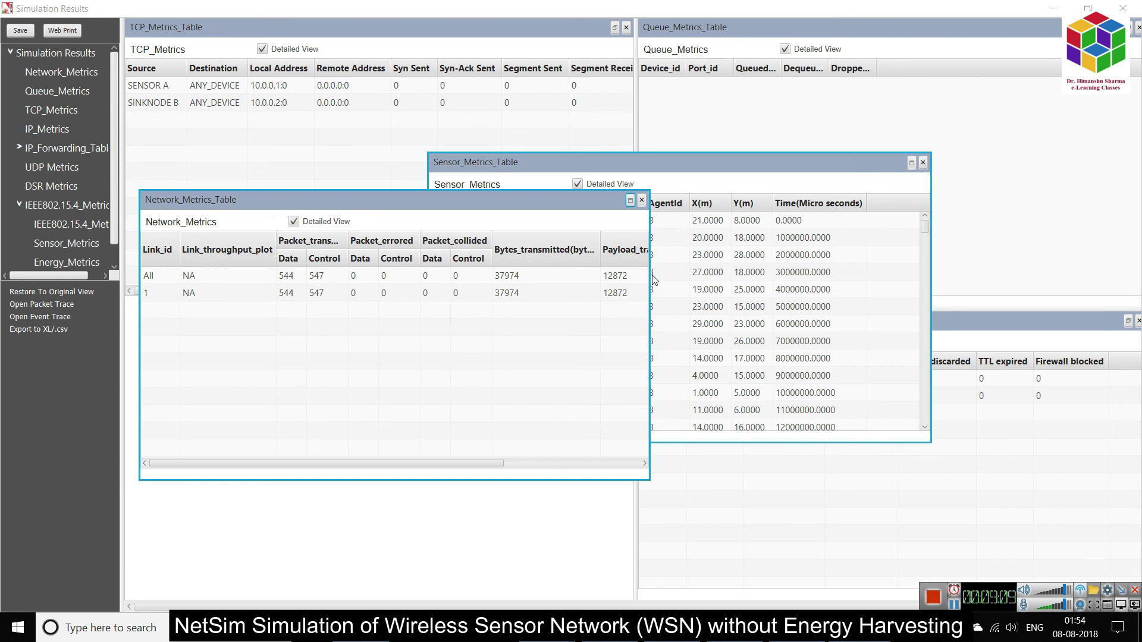
left_click(653, 277)
left_click_drag(328, 203, 329, 137)
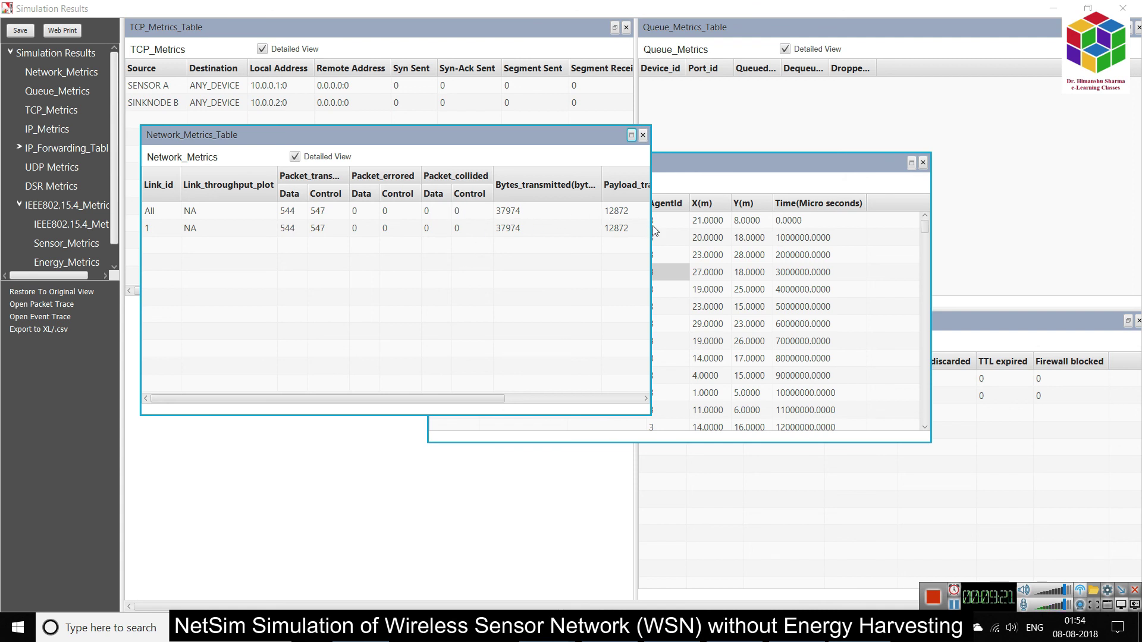
left_click_drag(645, 225, 904, 228)
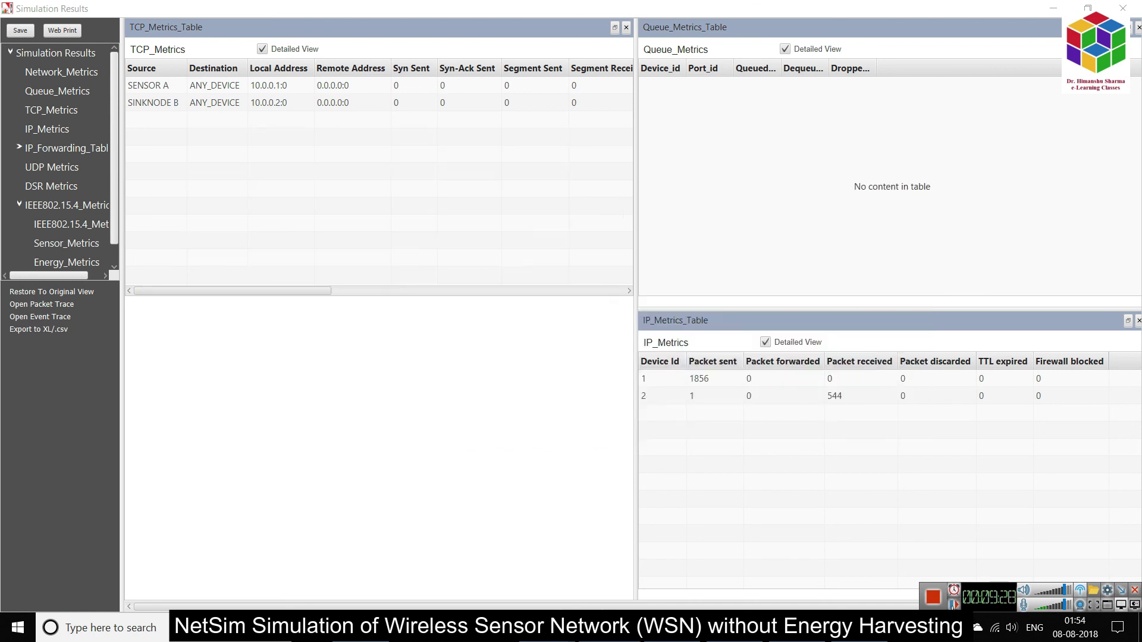
- Generate the web print version of the simulation results
left_click(62, 31)
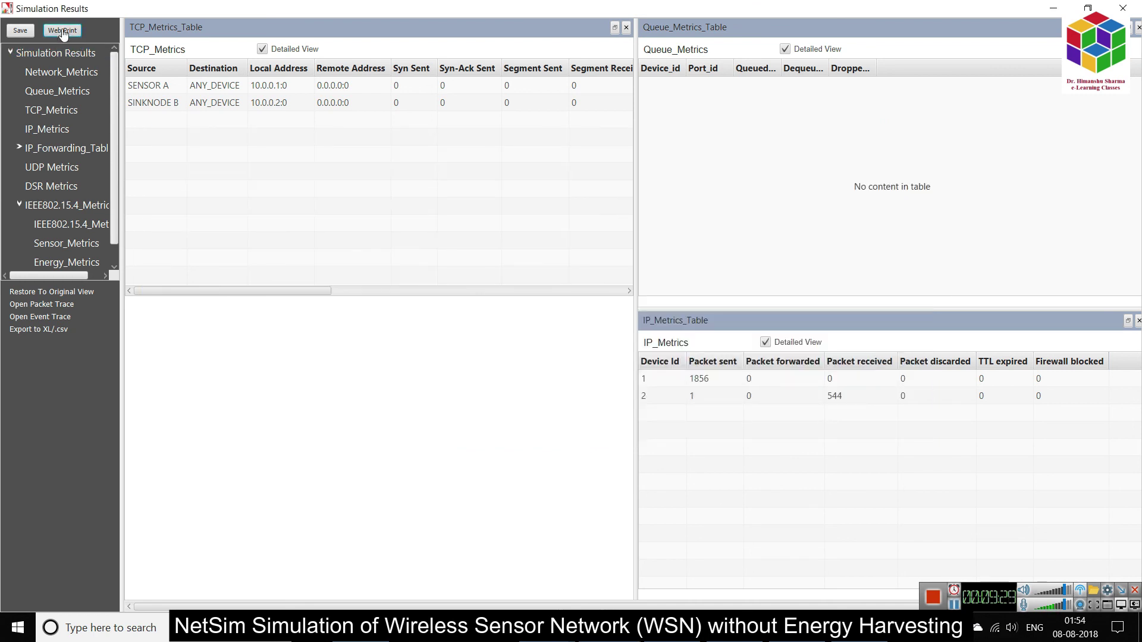